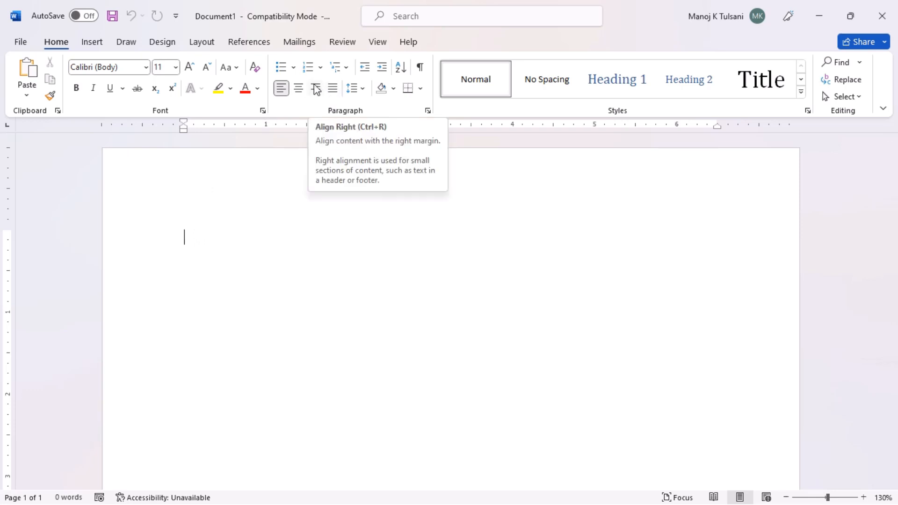
# Step: Switch the ribbon to the Mailings tab for the blank document
pyautogui.click(298, 43)
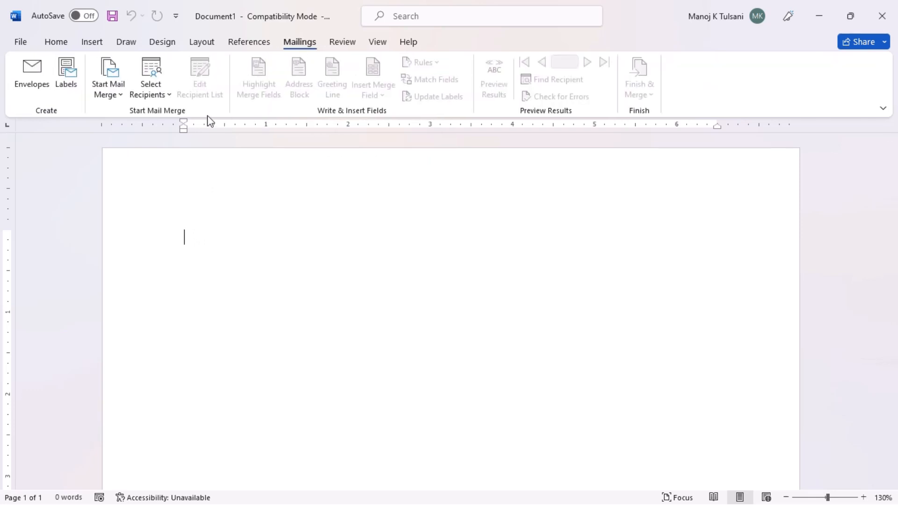
# Step: Use the Address$ table of the Desktop 'Address Book' workbook as the recipient list
pyautogui.click(166, 104)
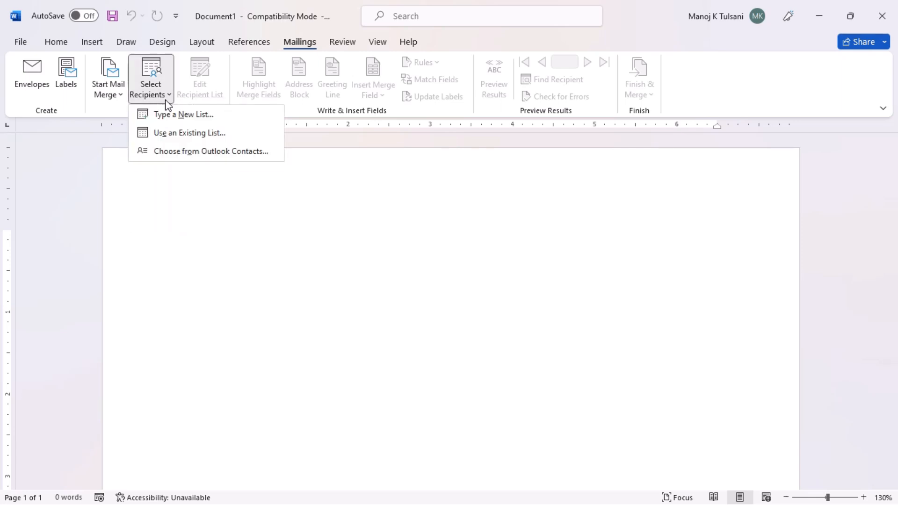
pyautogui.click(184, 134)
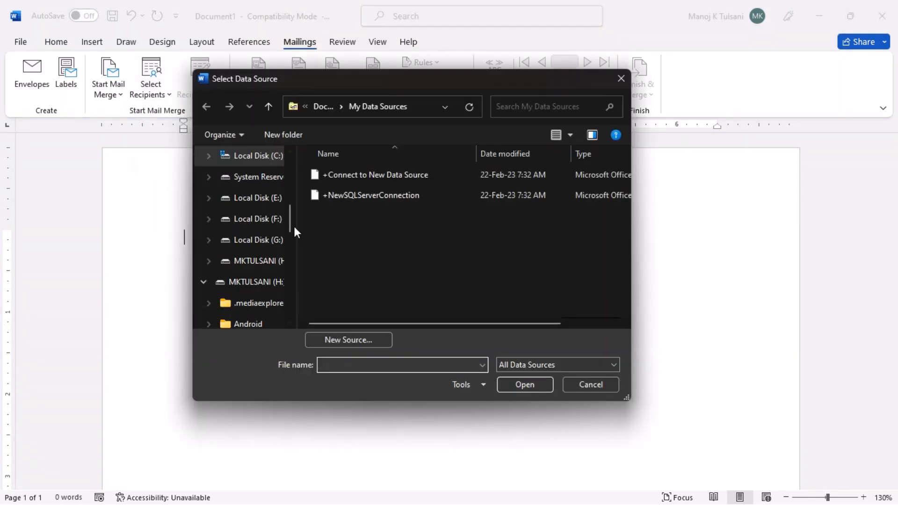
pyautogui.moveTo(289, 225); pyautogui.dragTo(284, 153)
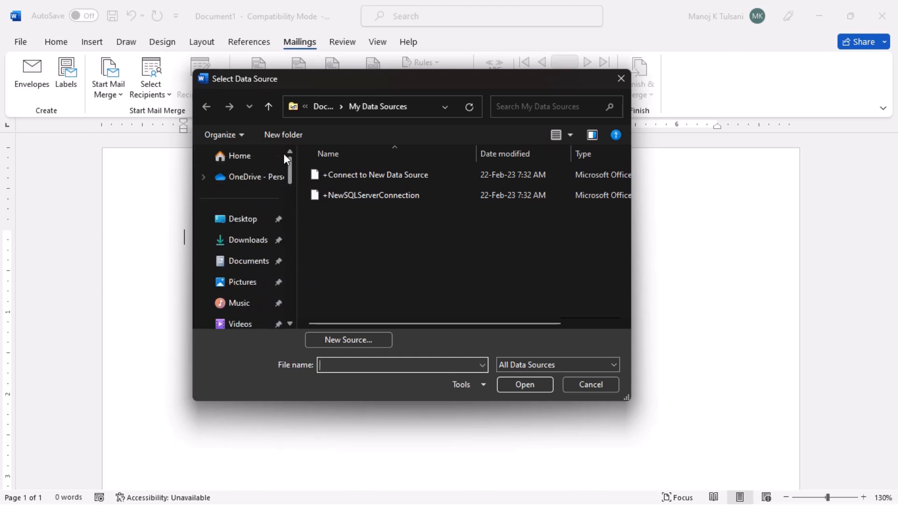
pyautogui.click(251, 221)
pyautogui.click(421, 187)
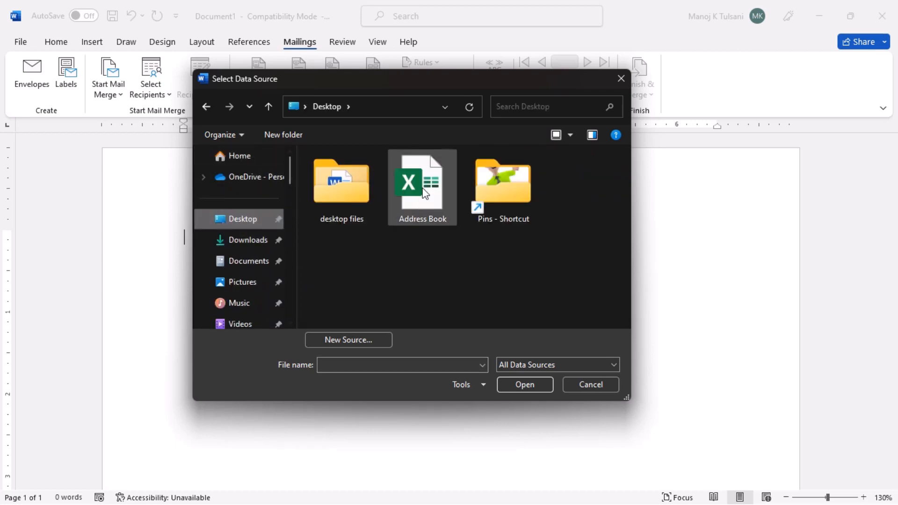
pyautogui.click(533, 387)
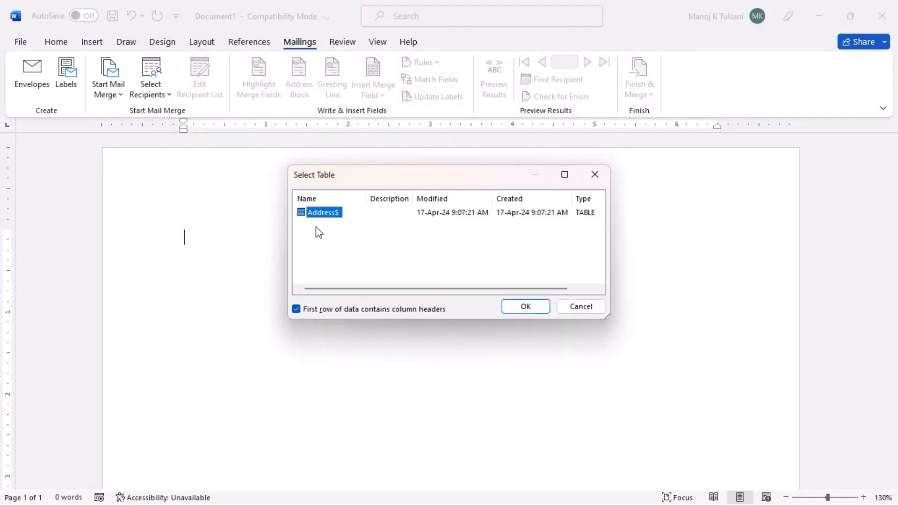
pyautogui.click(517, 305)
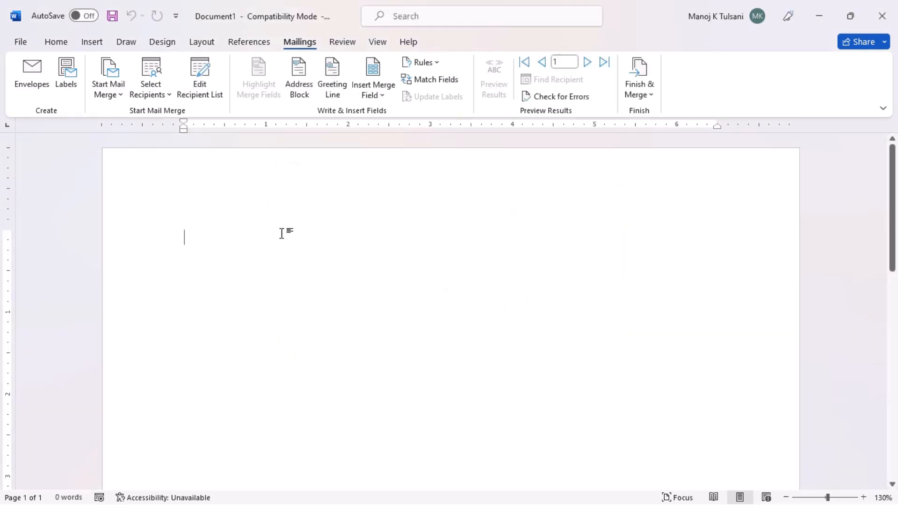
# Step: Type a right-aligned 'Date: 17 April, 2024' line at the top of the letter
pyautogui.click(56, 42)
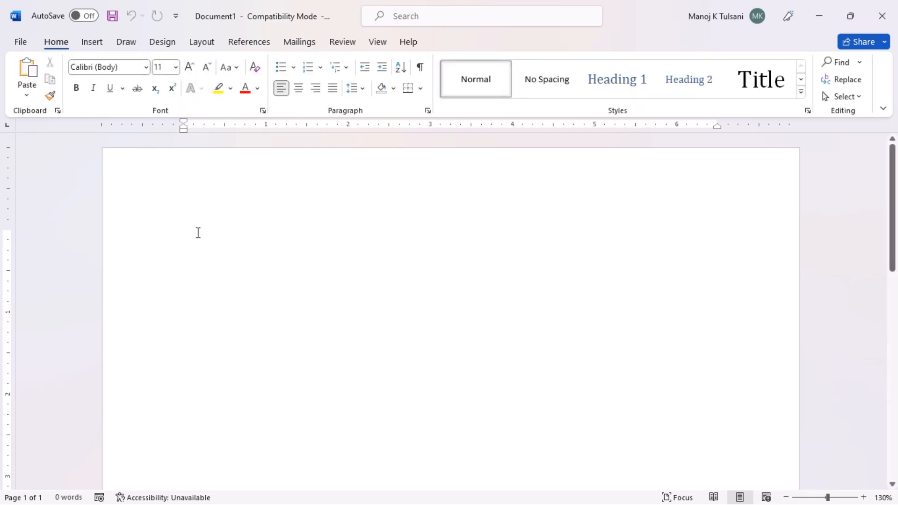
pyautogui.click(313, 93)
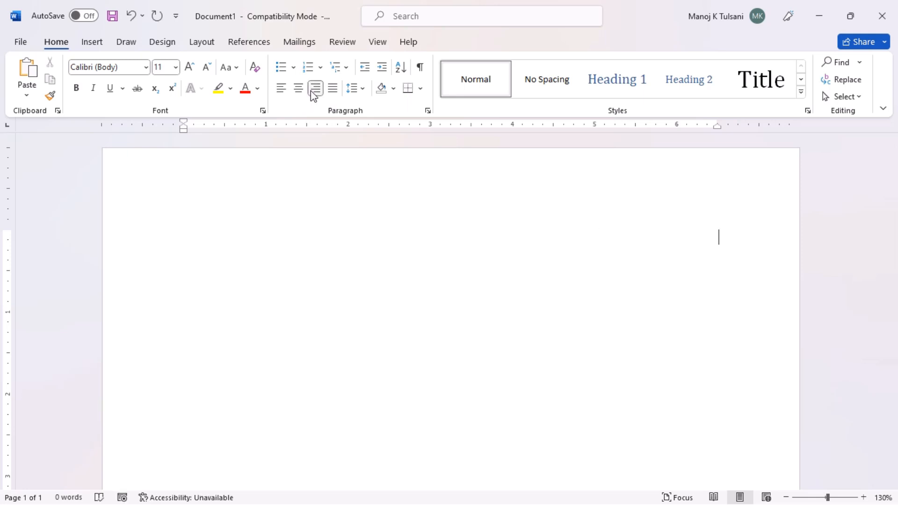
pyautogui.write('Date')
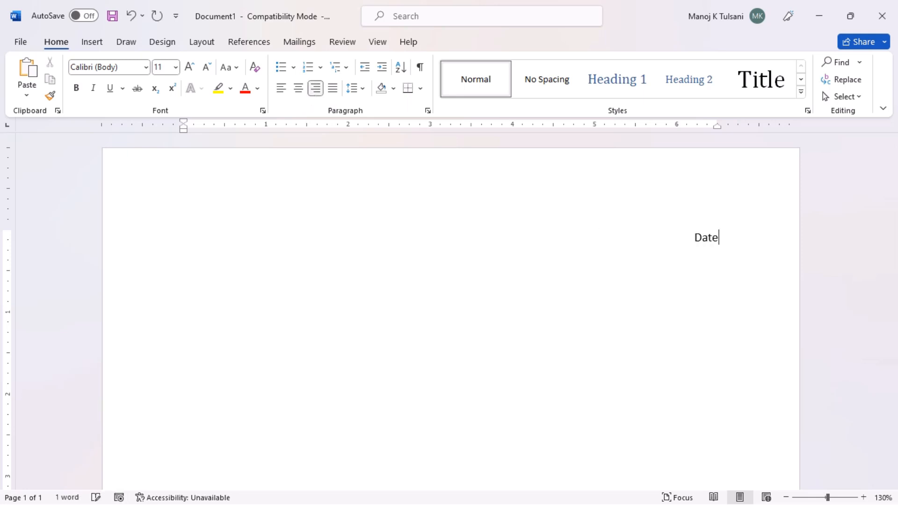
pyautogui.write(': 17')
pyautogui.moveTo(486, 4)
pyautogui.write('April,')
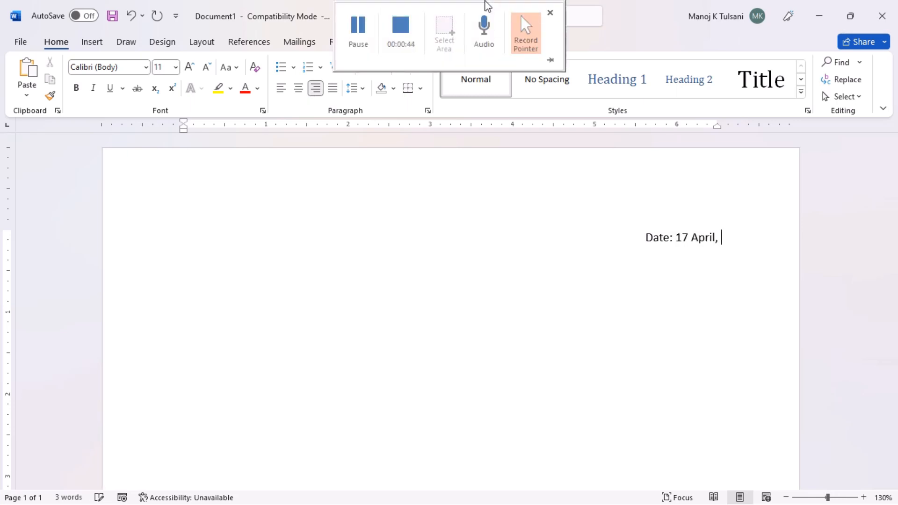
pyautogui.write(' 2024')
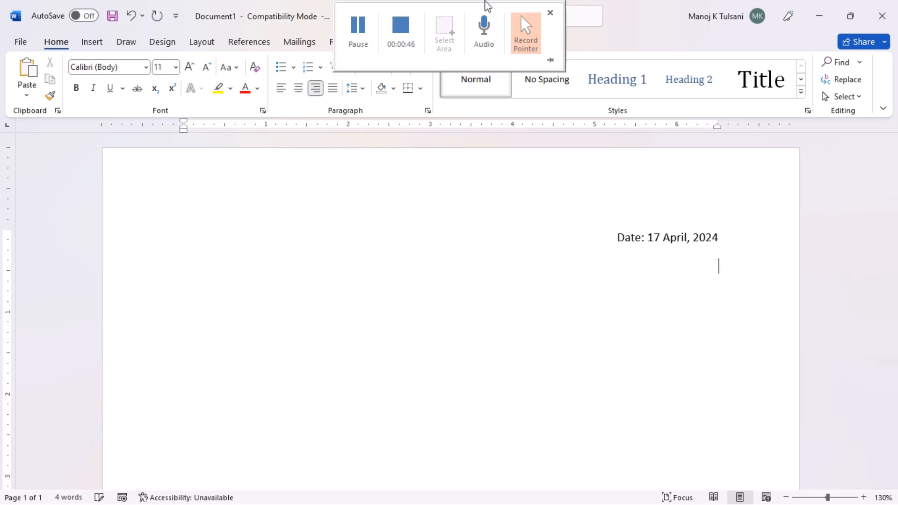
pyautogui.press('Return')
# Step: Add a left-aligned 'To,' line followed by an indented 'Mr. / Mrs' line
pyautogui.click(282, 92)
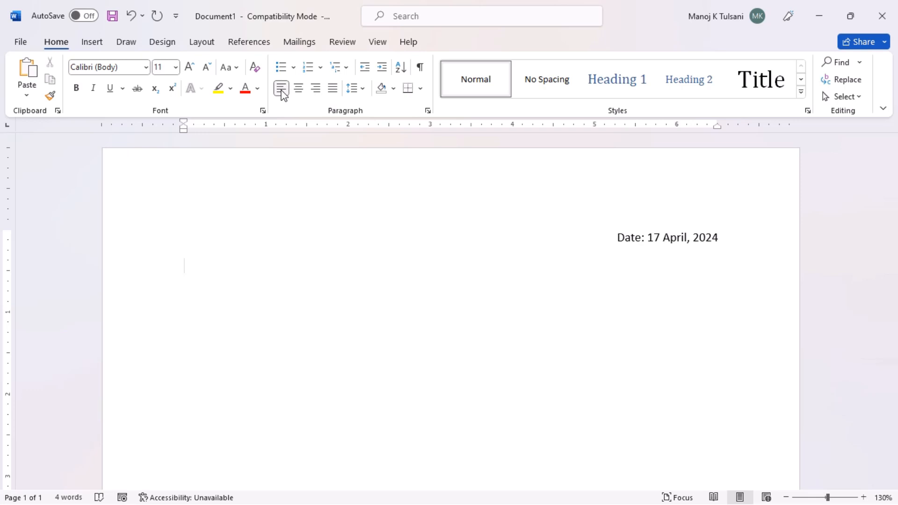
pyautogui.write('To,')
pyautogui.press('Return')
pyautogui.press('Tab')
pyautogui.write('Mr. / Mrs.')
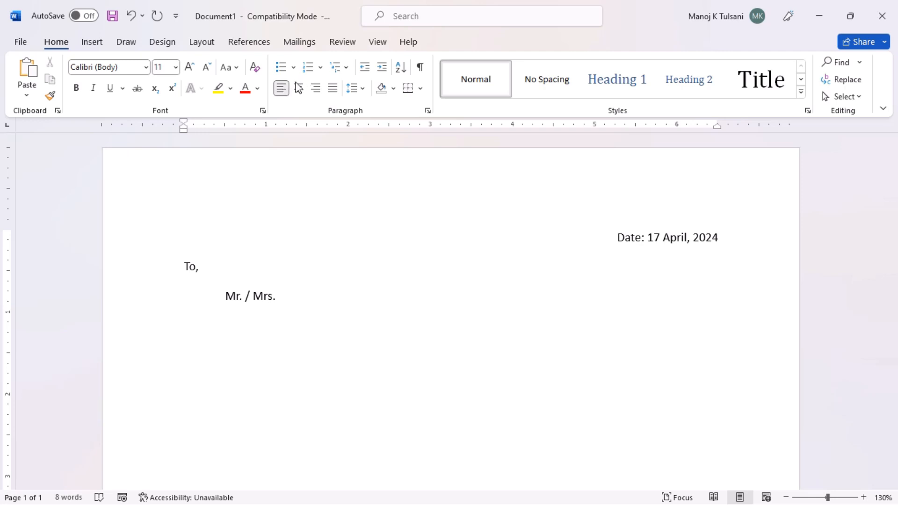
# Step: Insert the Full_Name merge field after 'Mr. / Mrs'
pyautogui.click(294, 43)
pyautogui.click(373, 93)
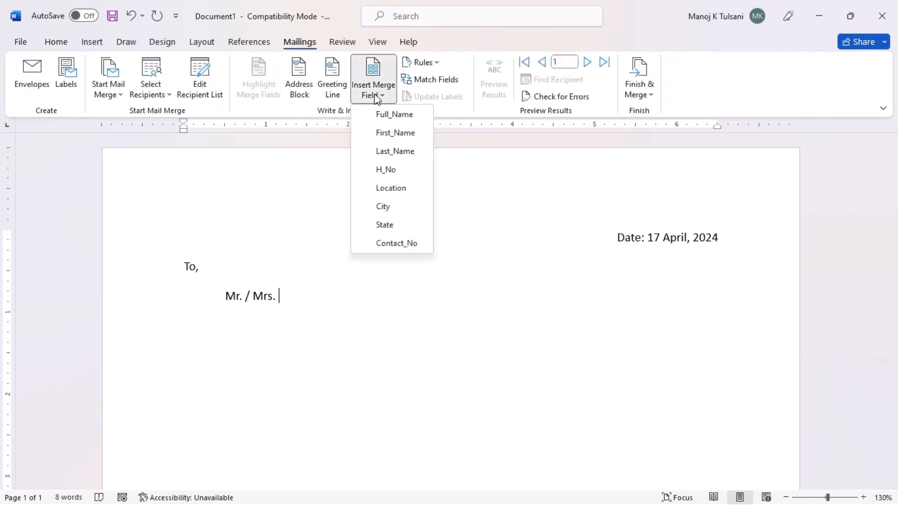
pyautogui.click(391, 117)
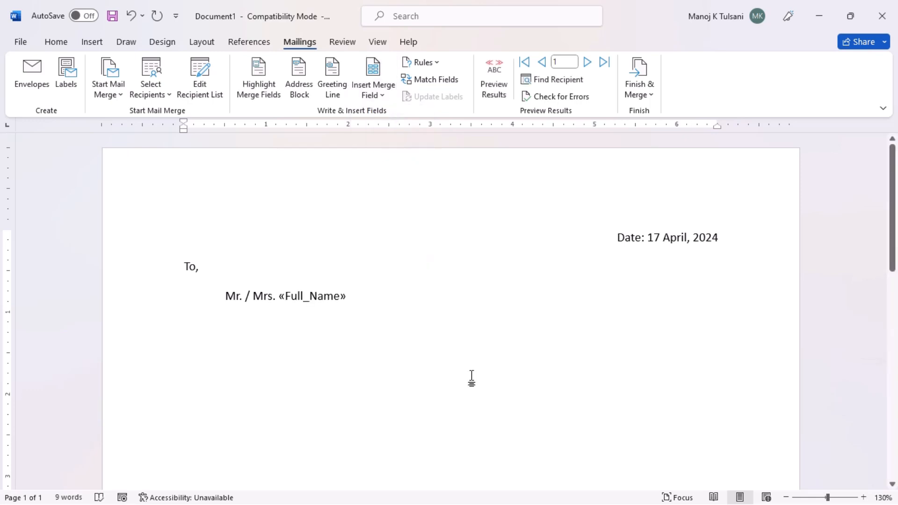
# Step: Add a 'House No: «H_No» - «Location»' line, then an indented new line
pyautogui.press('Return')
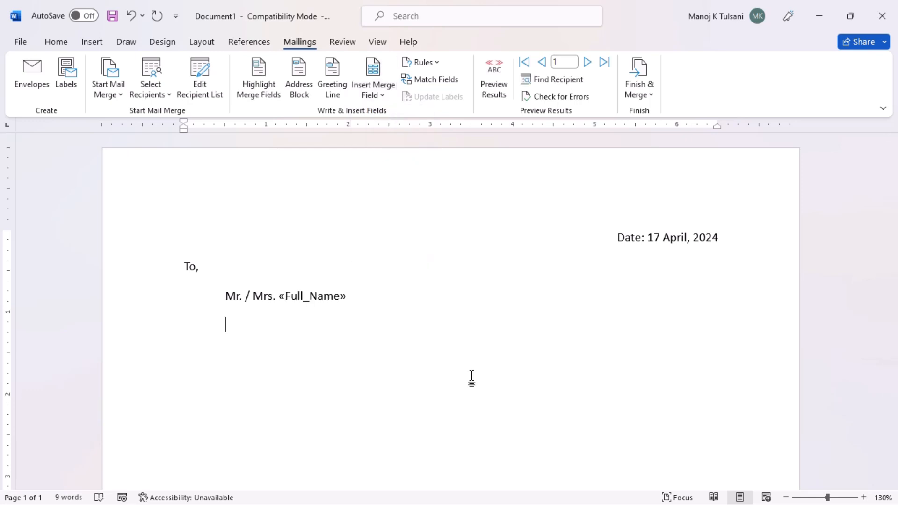
pyautogui.write('House No:')
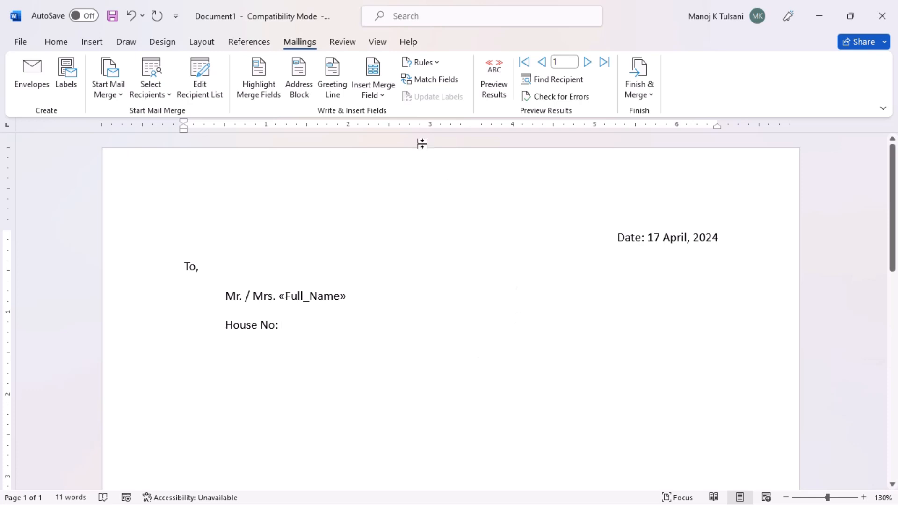
pyautogui.click(390, 96)
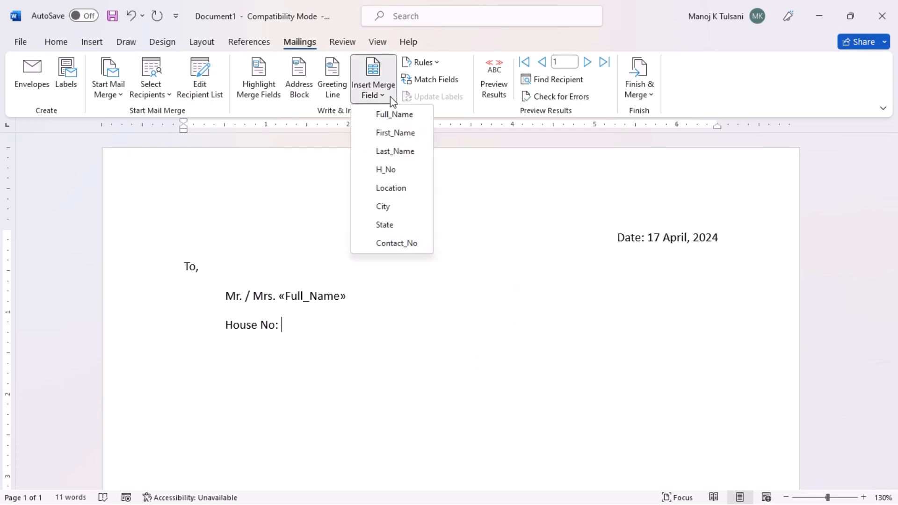
pyautogui.click(395, 170)
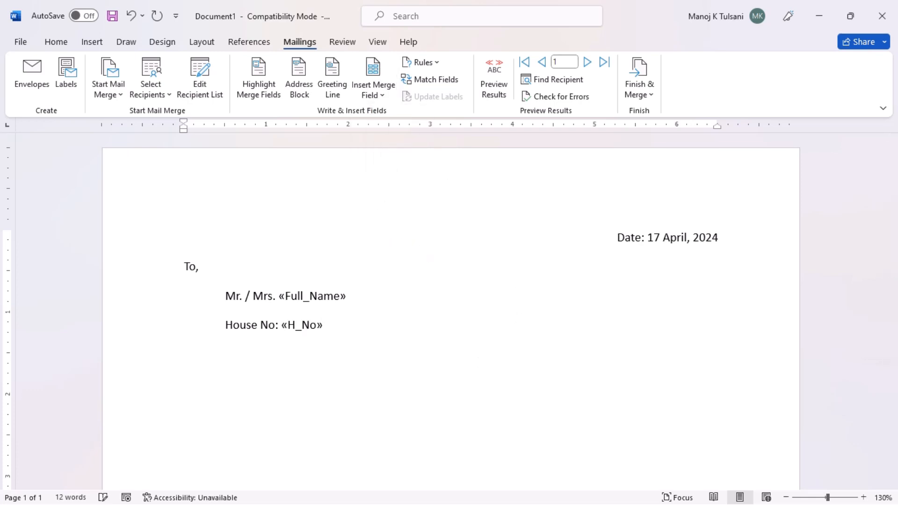
pyautogui.write('-')
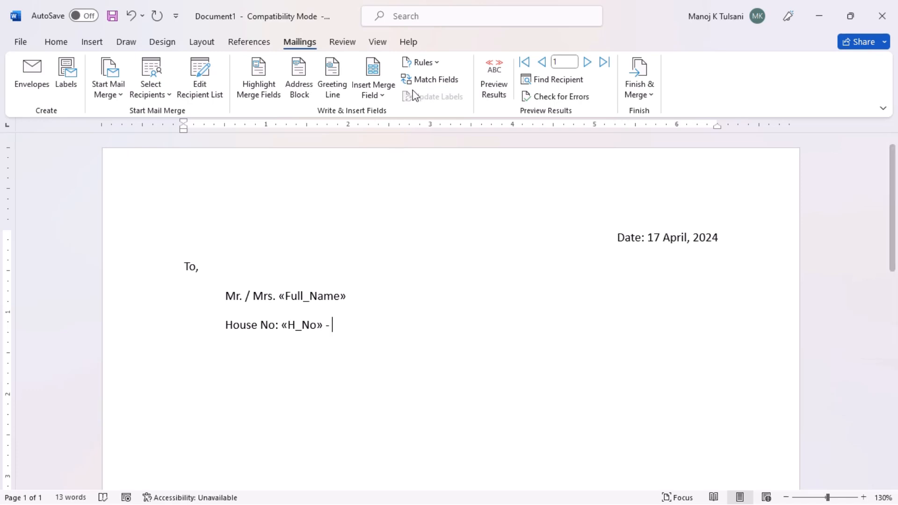
pyautogui.click(373, 87)
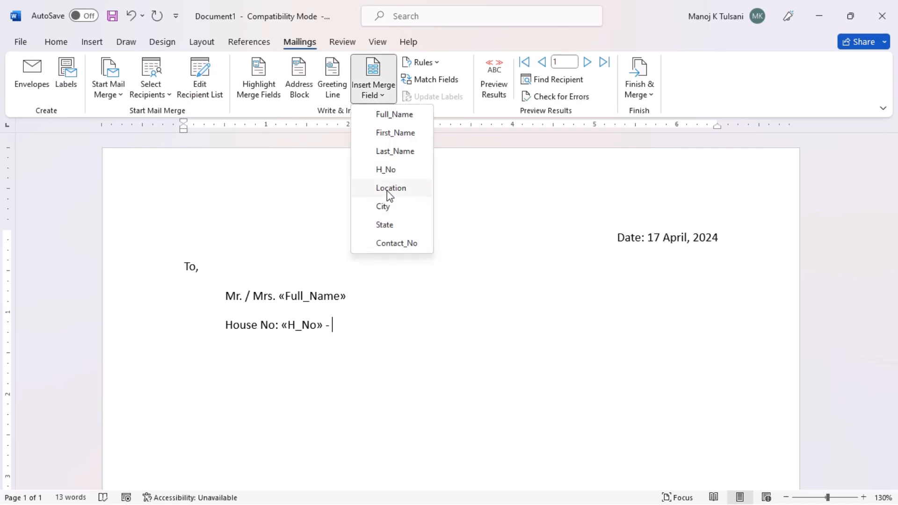
pyautogui.click(390, 189)
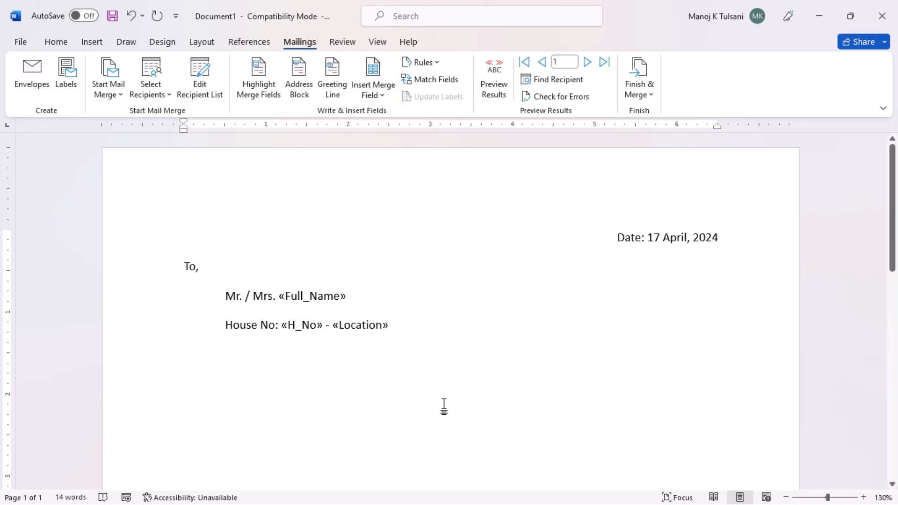
pyautogui.press('Return')
pyautogui.press('Tab')
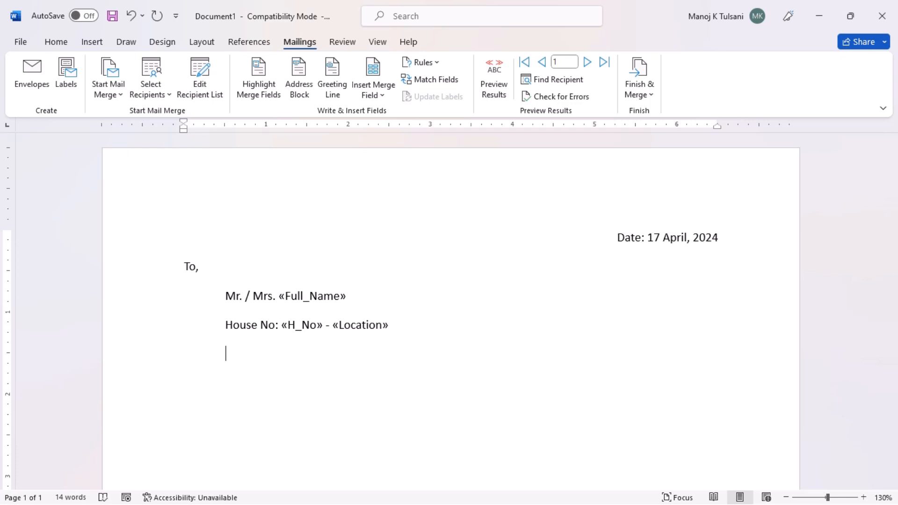
# Step: Write the 'City «City» («State»)' address line using merge fields
pyautogui.write('City:')
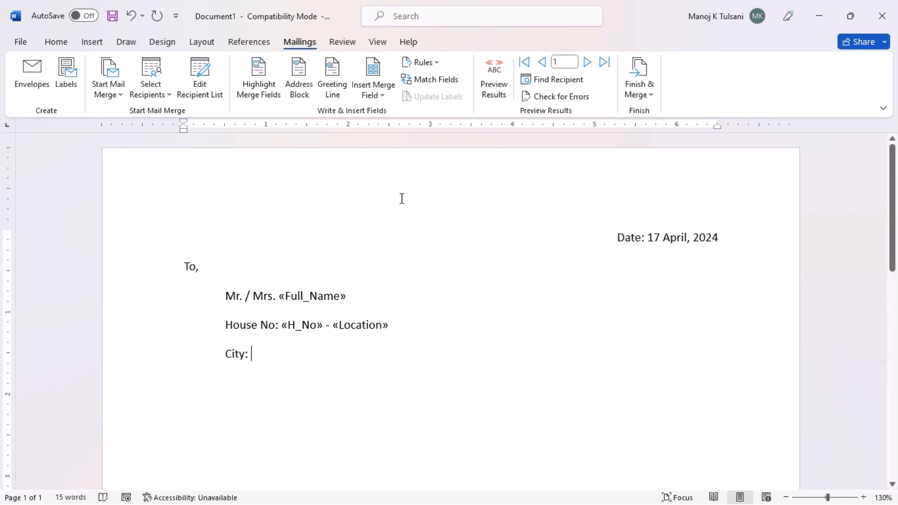
pyautogui.click(378, 94)
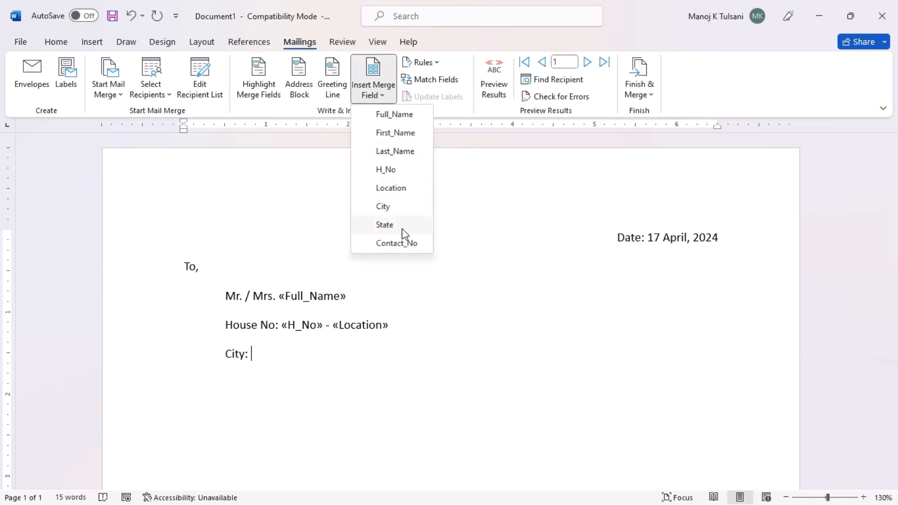
pyautogui.click(383, 206)
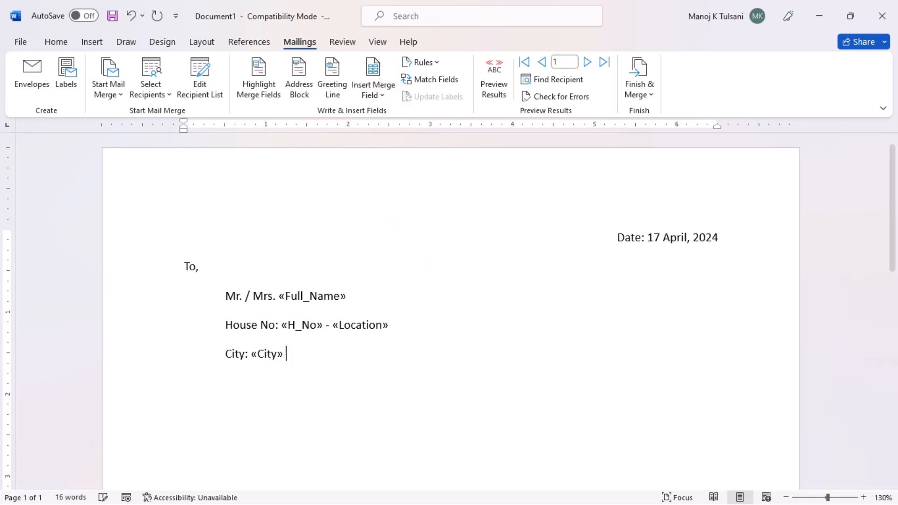
pyautogui.write('(')
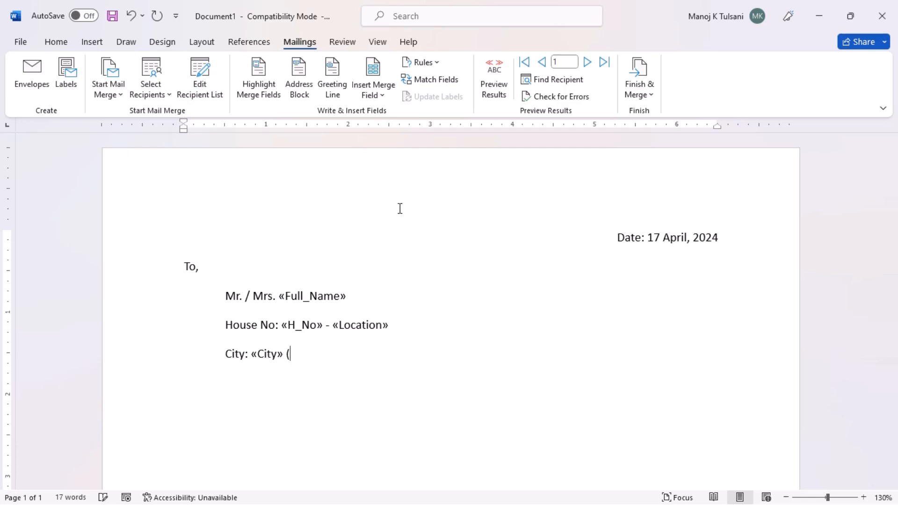
pyautogui.click(373, 82)
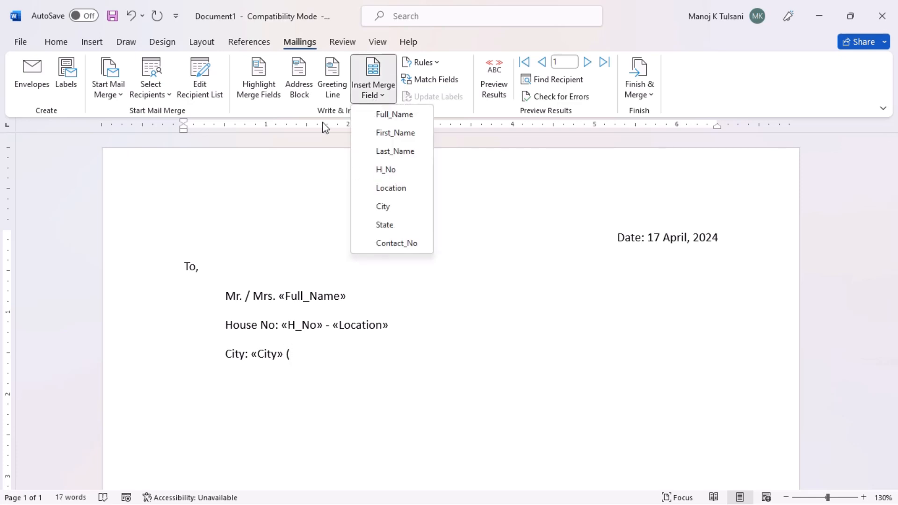
pyautogui.click(363, 227)
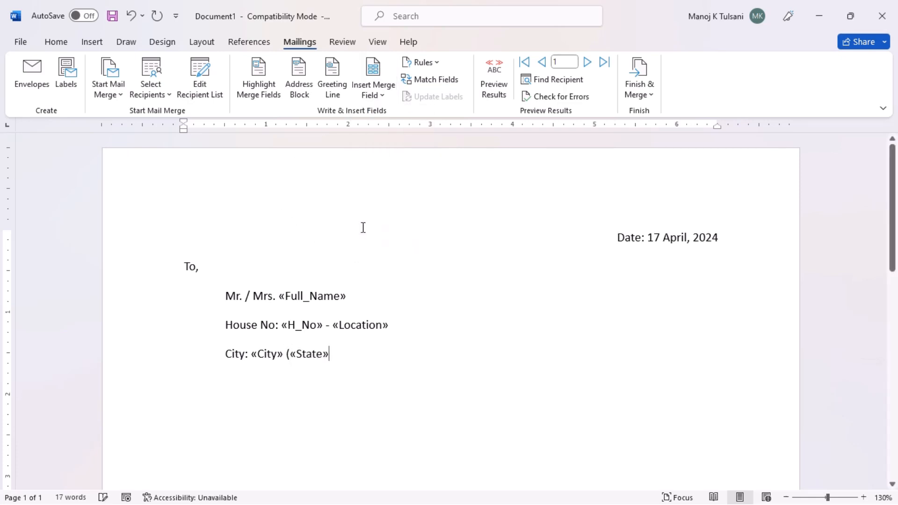
pyautogui.write(')')
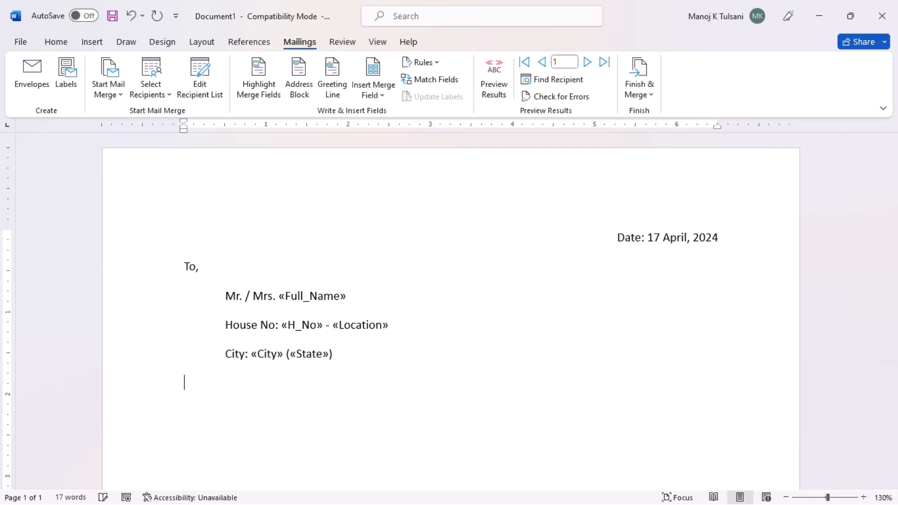
# Step: Add an indented 'Contact No: «Contact_No»' line to end the recipient block
pyautogui.press('Tab')
pyautogui.write('Contact No:')
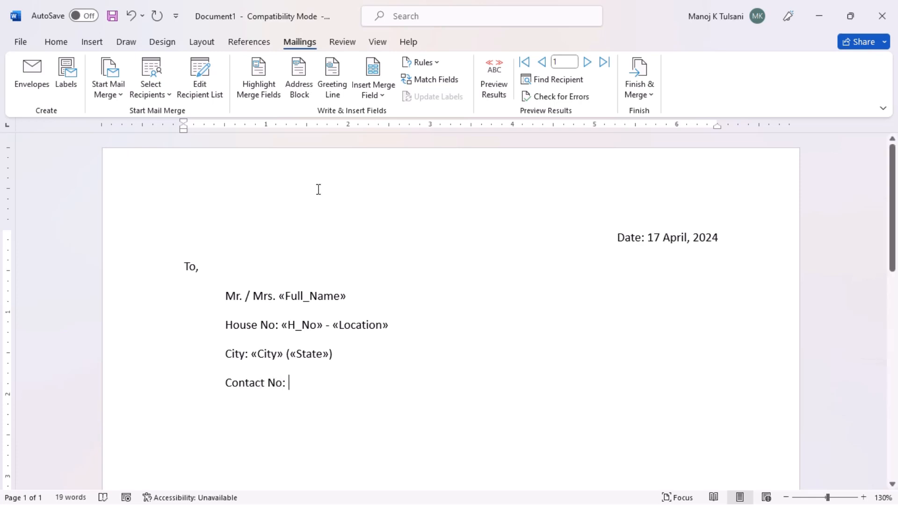
pyautogui.click(380, 96)
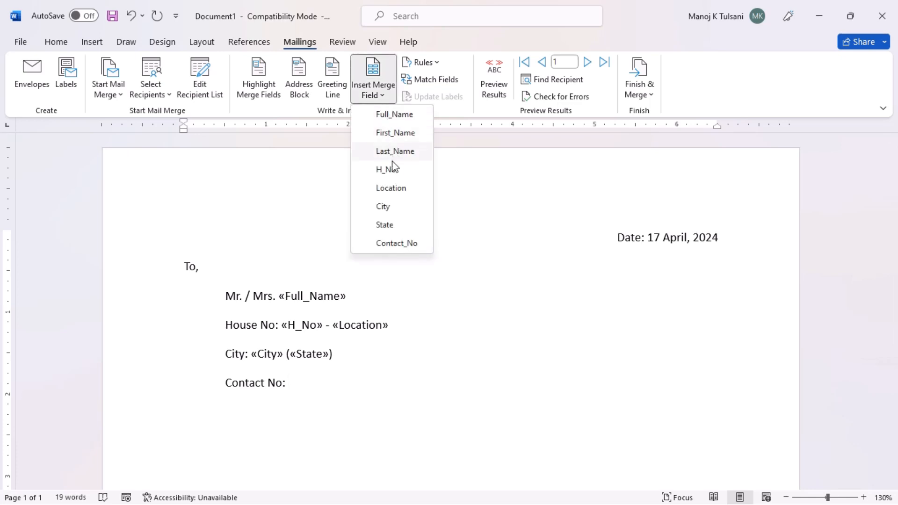
pyautogui.click(383, 244)
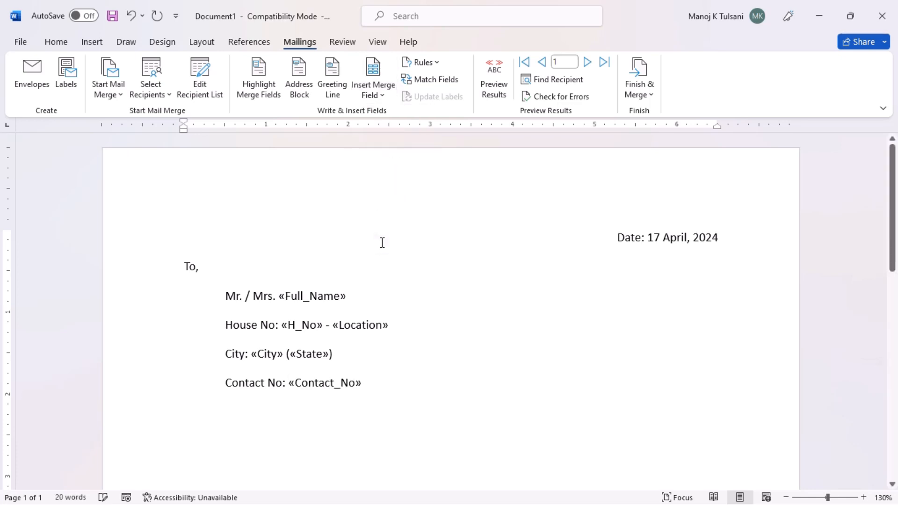
pyautogui.press('Return')
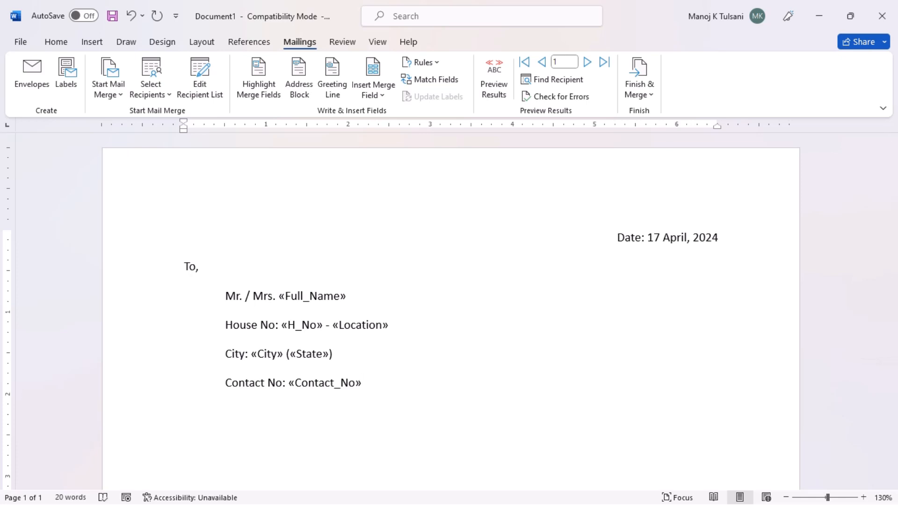
# Step: Type 'Subject: Invitation for Official Summer Vacation Tour', correcting 'Summar' to 'Summer'
pyautogui.write('Subject: Invitatio')
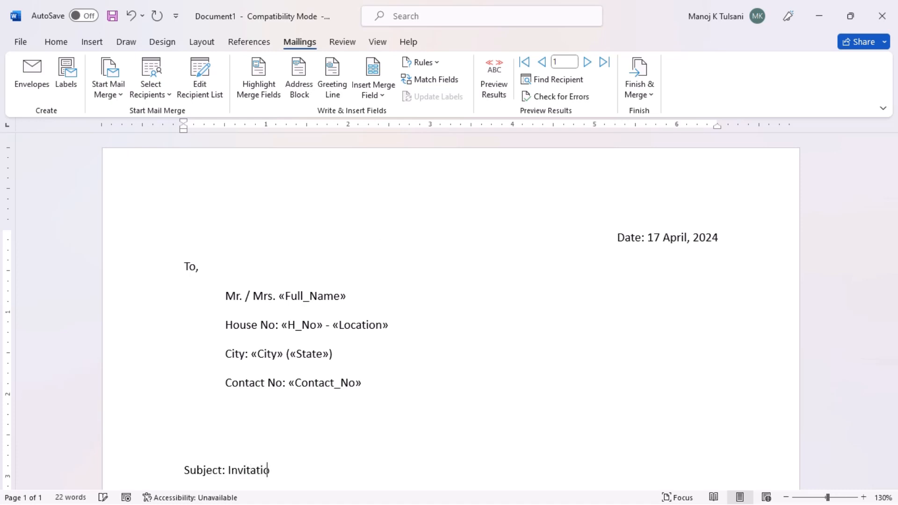
pyautogui.write('n for Official ')
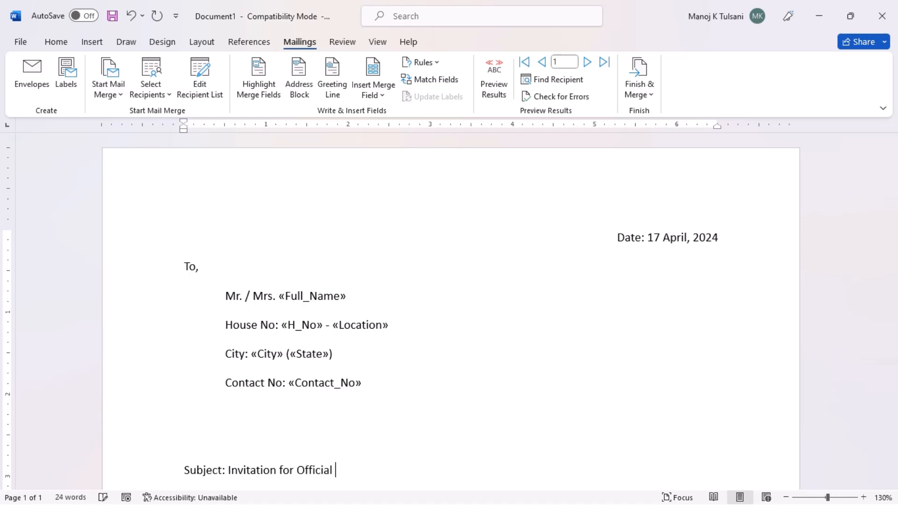
pyautogui.write('Summar')
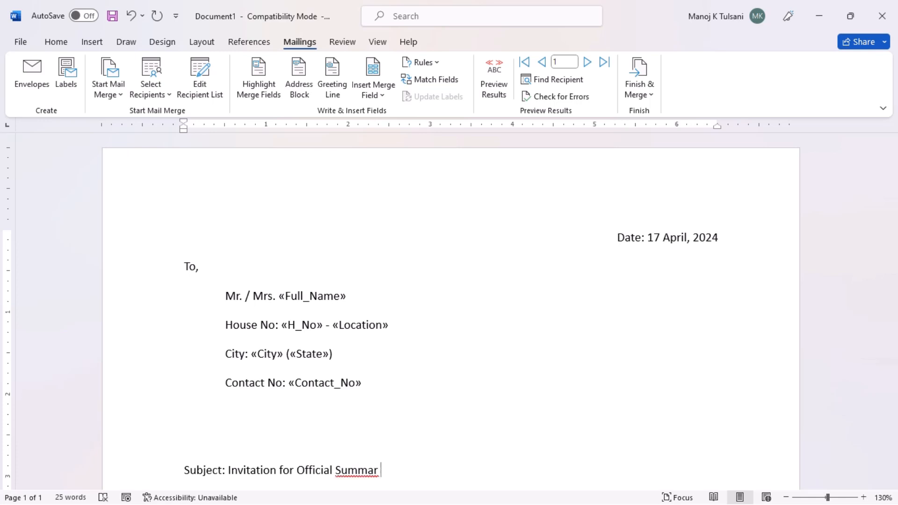
pyautogui.rightClick(349, 470)
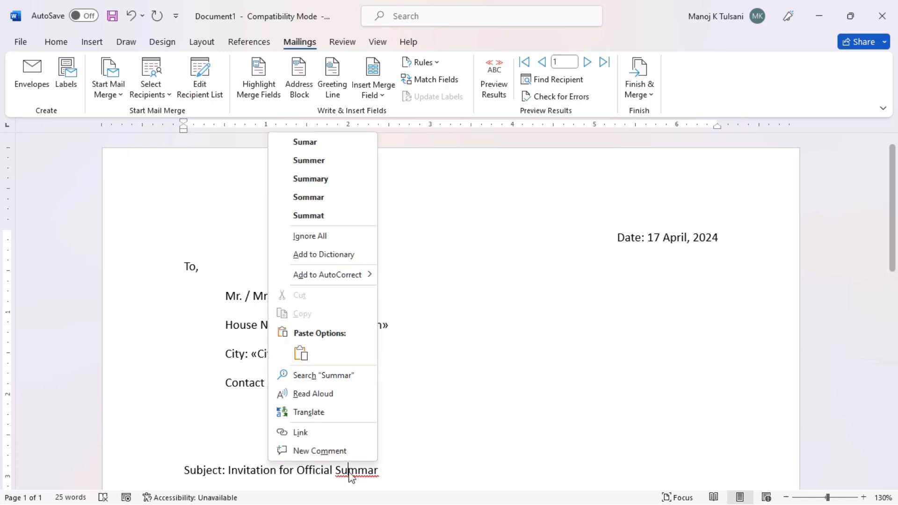
pyautogui.click(320, 161)
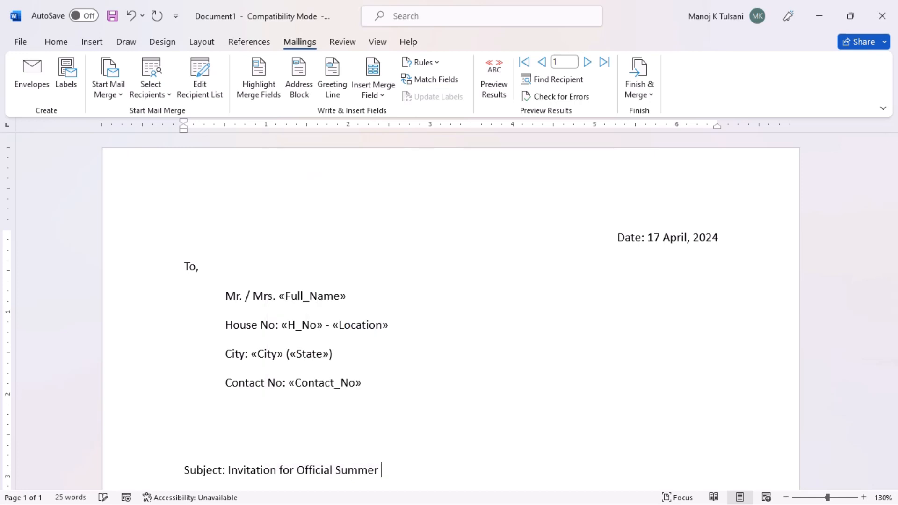
pyautogui.write('Vacation Tour')
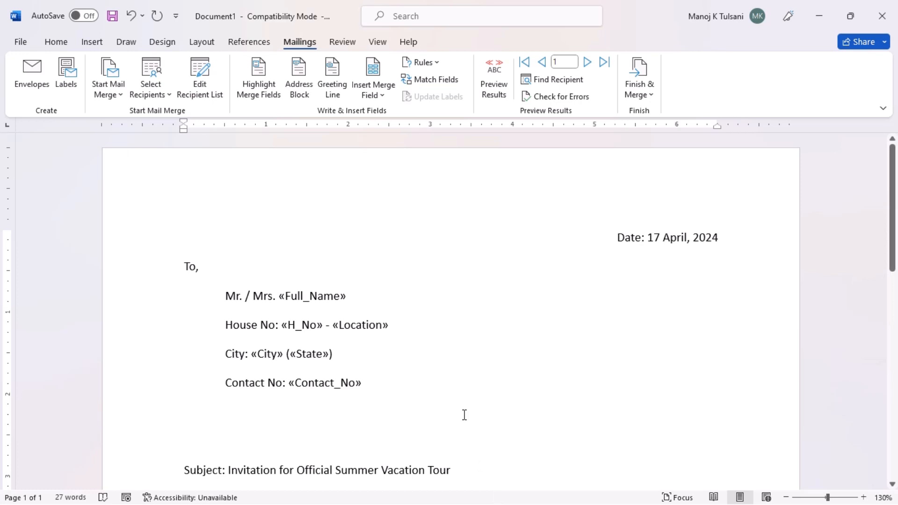
# Step: Add a 'Dear «First_Name»,' greeting below the subject, followed by =rand(3)
pyautogui.scroll(-3, 464, 416)
pyautogui.scroll(-3, 463, 416)
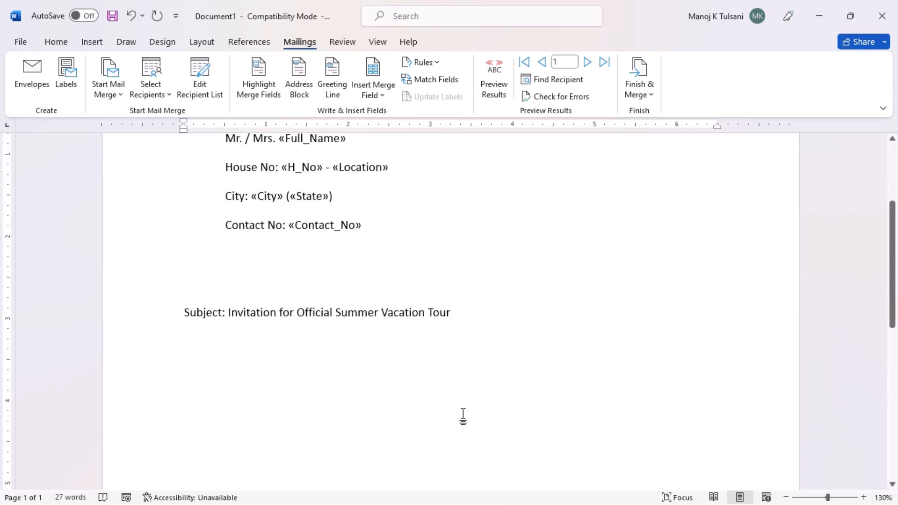
pyautogui.press('Return')
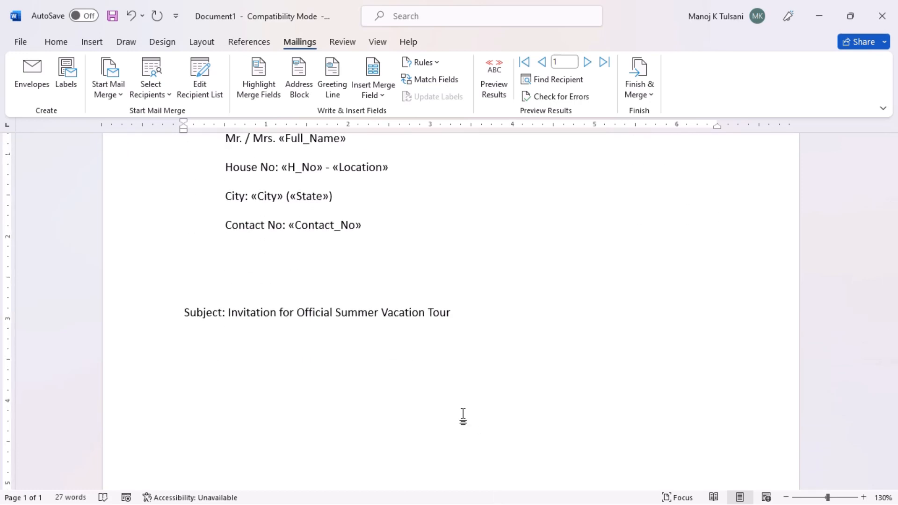
pyautogui.write('Dear')
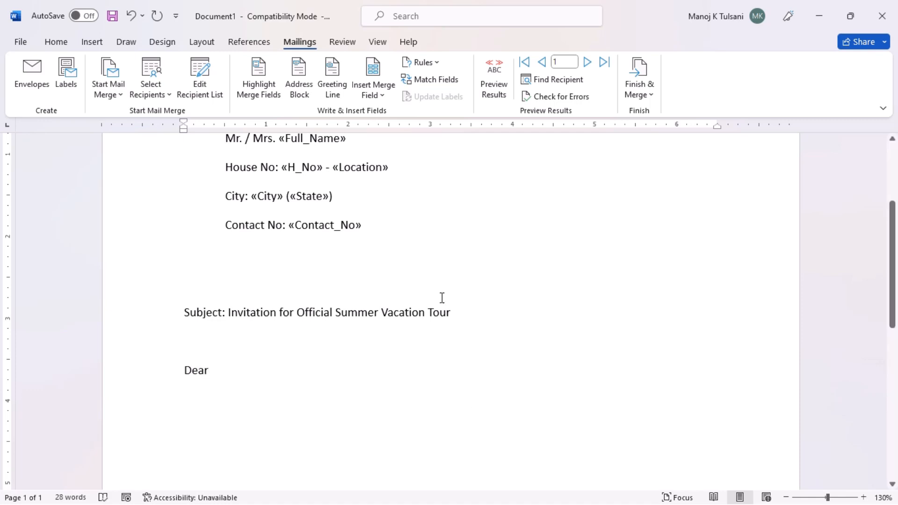
pyautogui.click(374, 95)
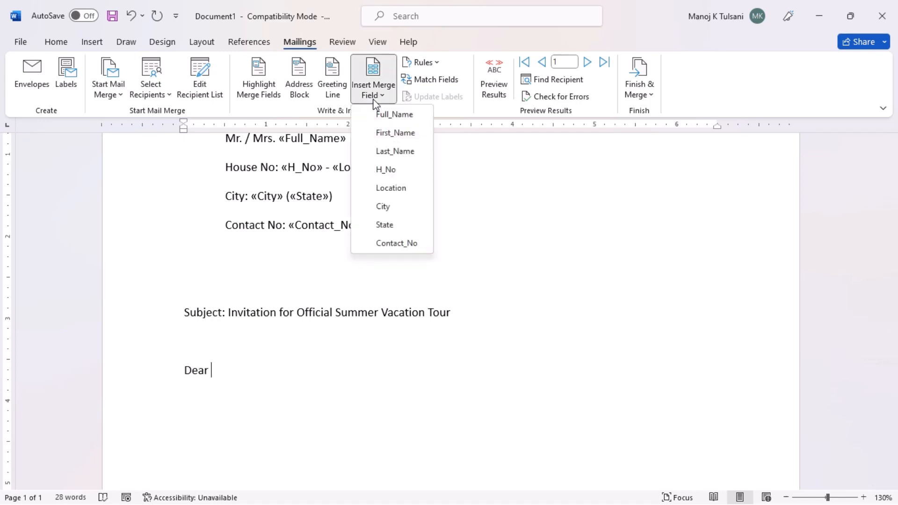
pyautogui.click(388, 136)
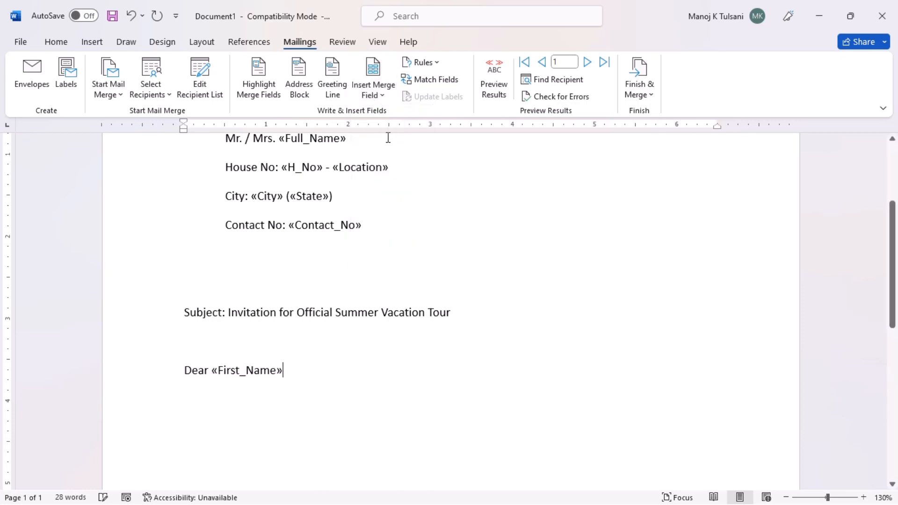
pyautogui.write(',')
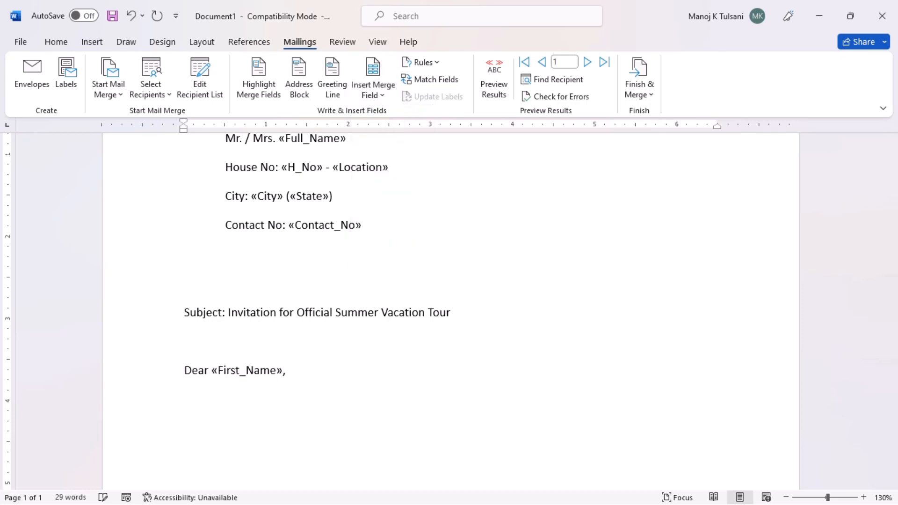
pyautogui.write('=rand(3)')
# Step: Expand =rand(3) into three body paragraphs and type the 'With Thanks & Regards' closing
pyautogui.press('Return')
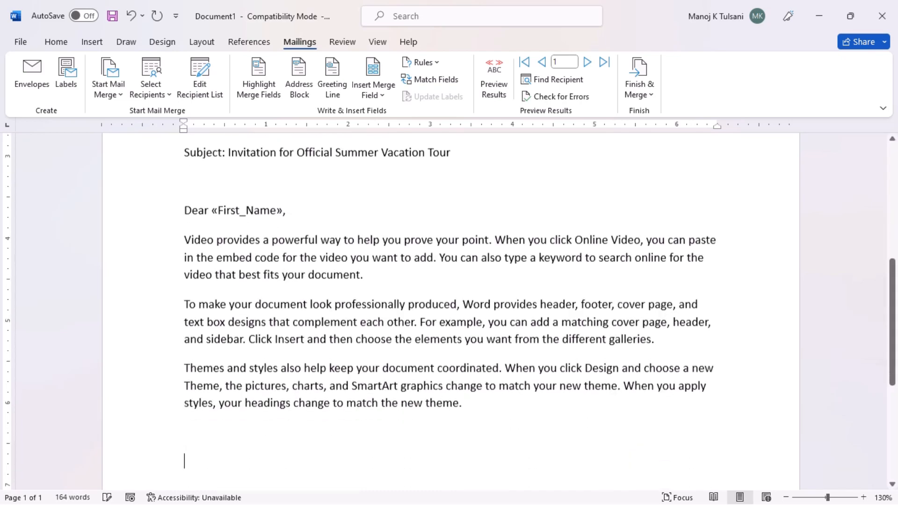
pyautogui.scroll(-2, 301, 302)
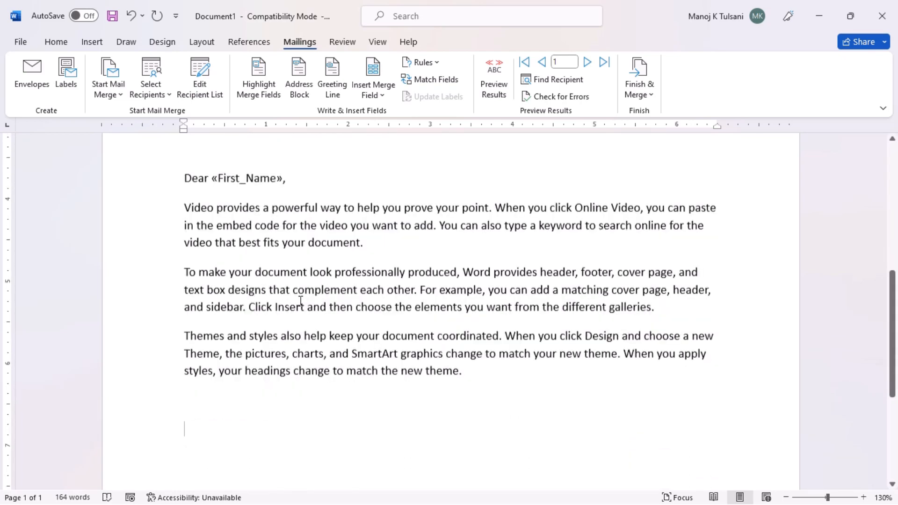
pyautogui.write('W')
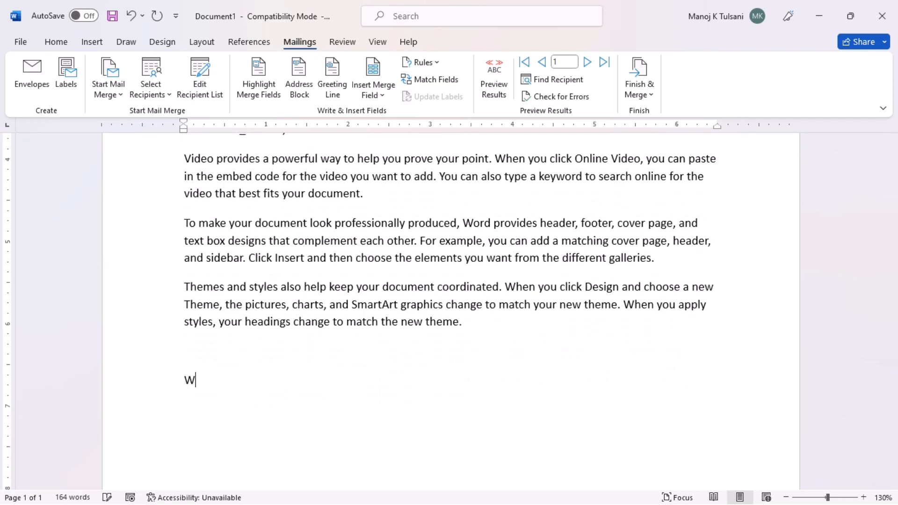
pyautogui.write('ith Thanks & R')
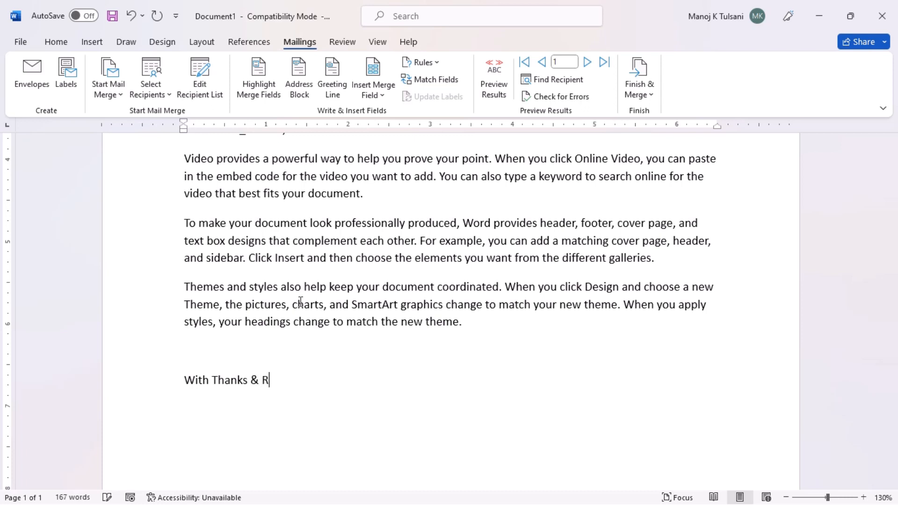
pyautogui.write('egards ')
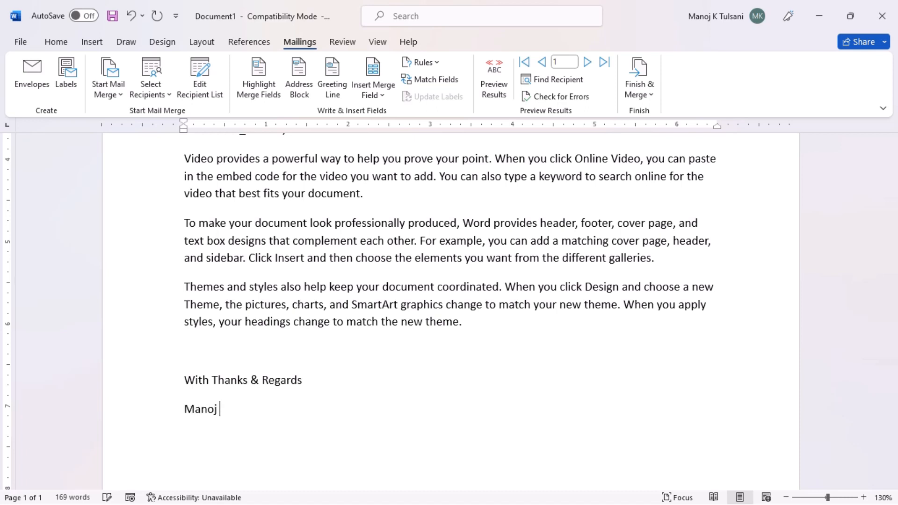
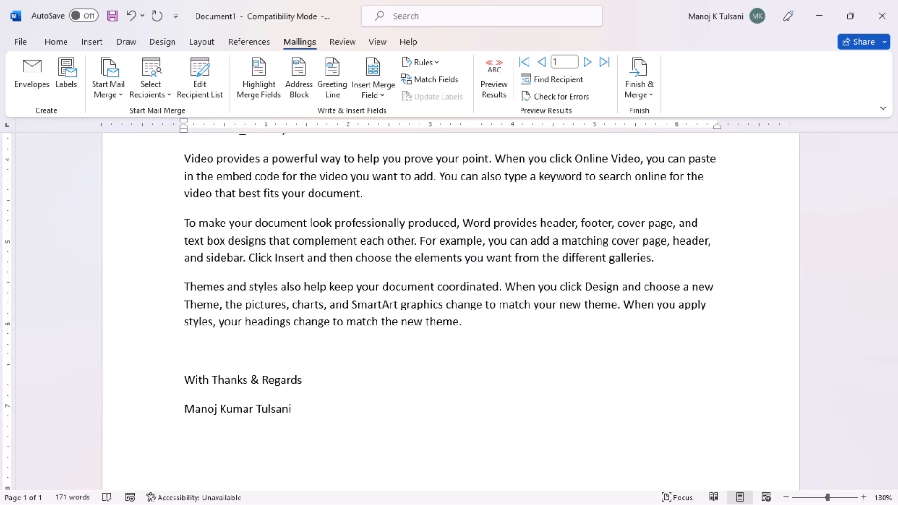
# Step: Add the signature lines: sender's name, Samyak Computer Classes, location and contact number
pyautogui.write('Samyak Computer C')
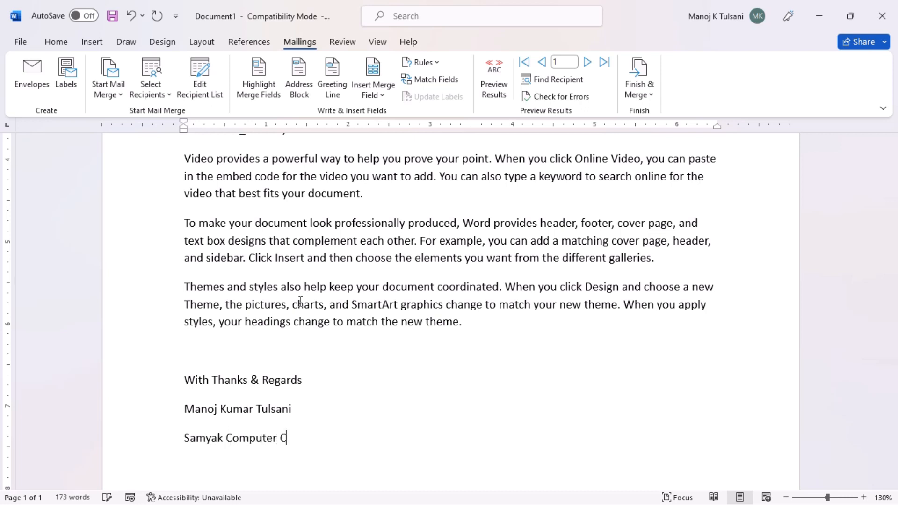
pyautogui.write('lasse')
pyautogui.write('Gopalpura')
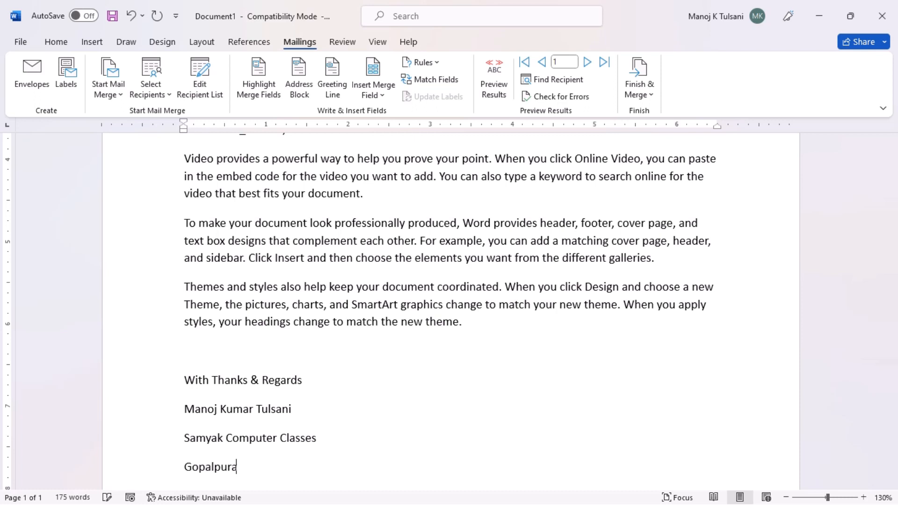
pyautogui.write(' - Jaipur')
pyautogui.press('Return')
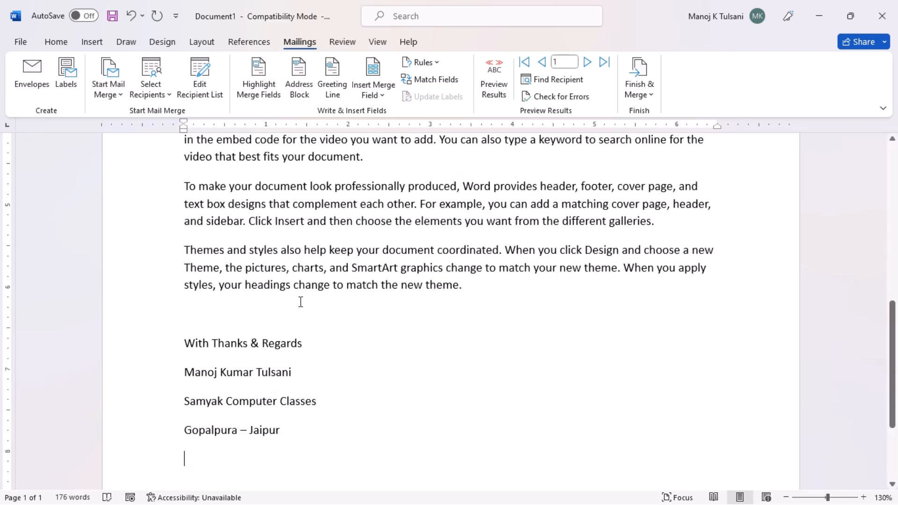
pyautogui.write('Conta')
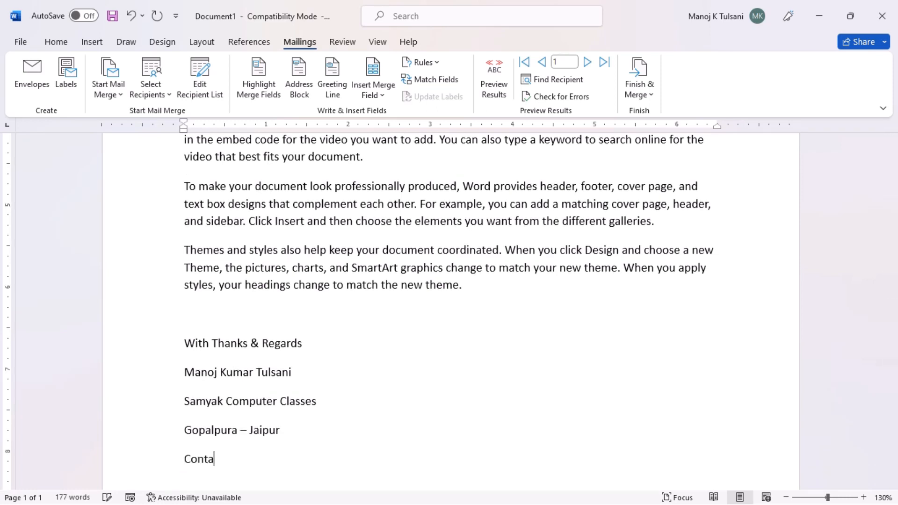
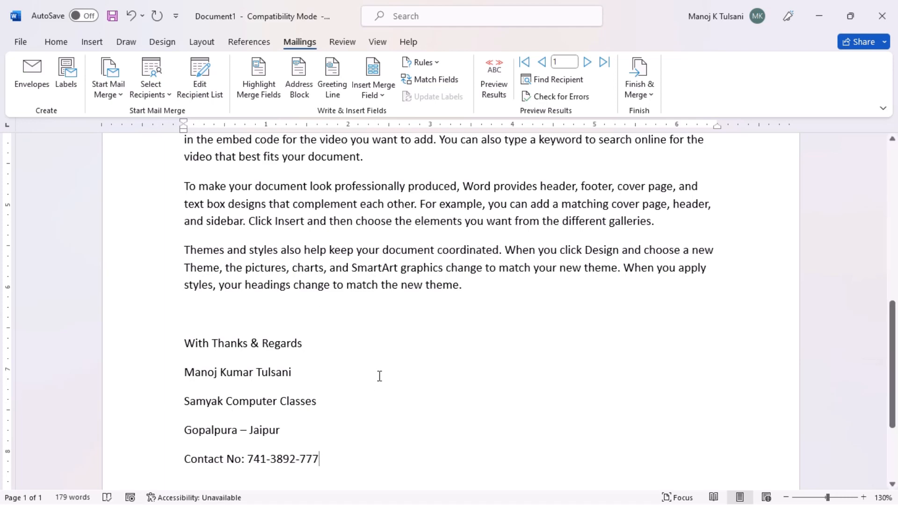
# Step: Remove the space after paragraph on the recipient address lines
pyautogui.scroll(3, 379, 377)
pyautogui.scroll(5, 387, 371)
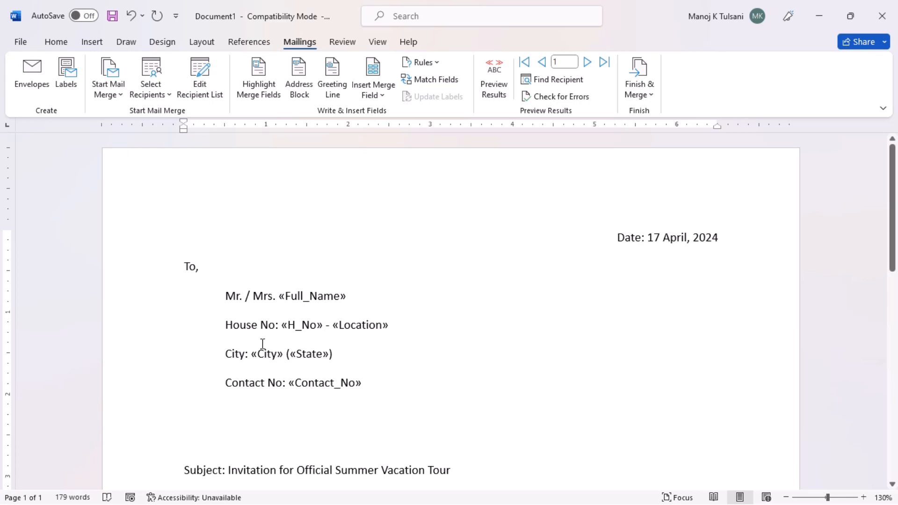
pyautogui.moveTo(230, 297); pyautogui.dragTo(397, 389)
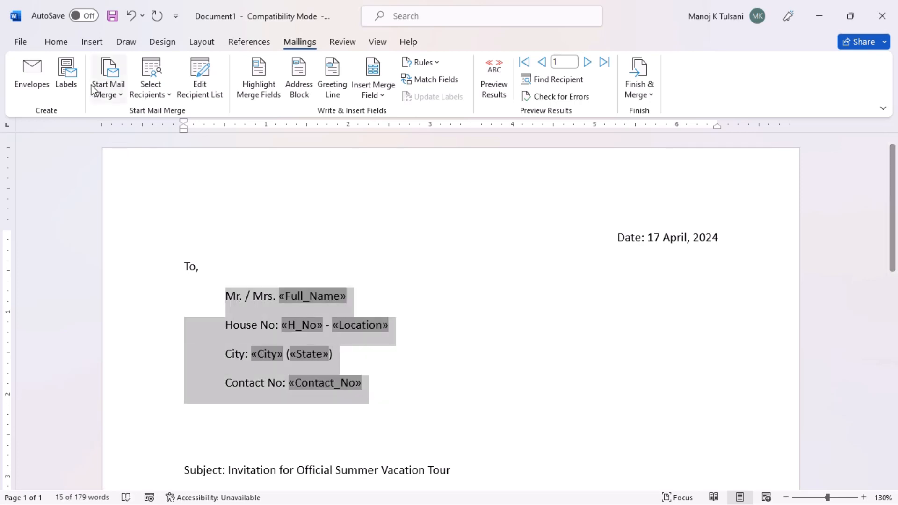
pyautogui.click(56, 42)
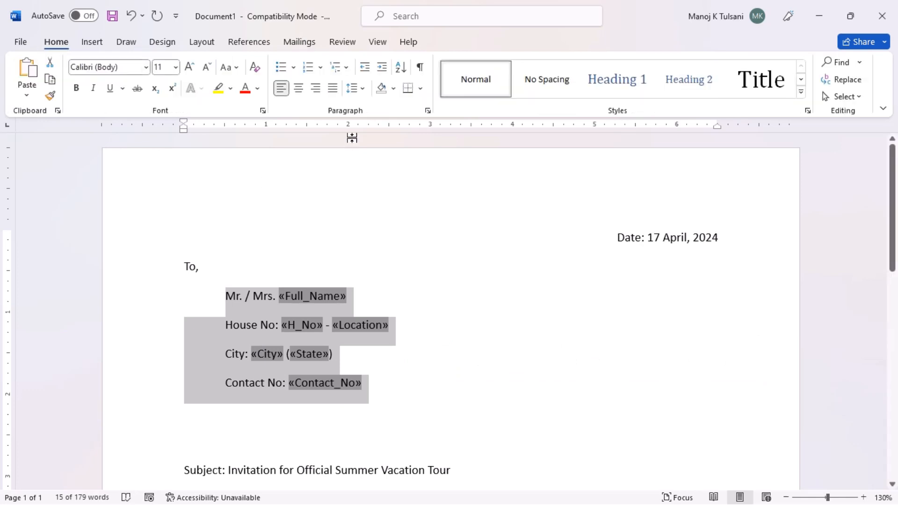
pyautogui.click(363, 90)
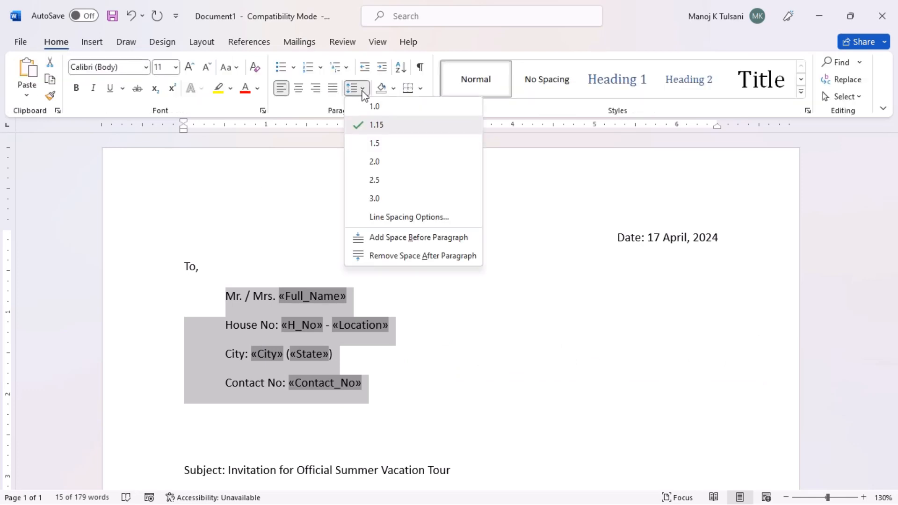
pyautogui.click(384, 257)
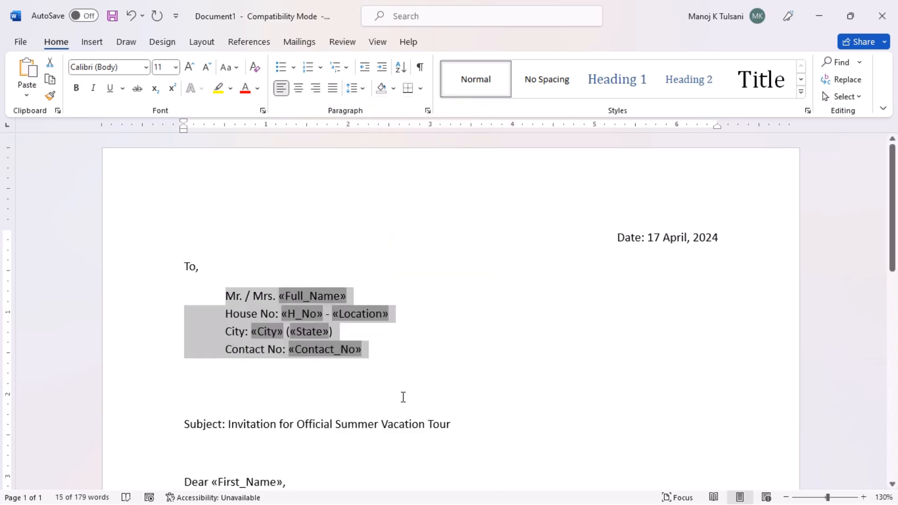
pyautogui.click(406, 388)
# Step: Bold the Full_Name line, the Contact No line, the 'Subject:' label and the date
pyautogui.moveTo(226, 296); pyautogui.dragTo(346, 296)
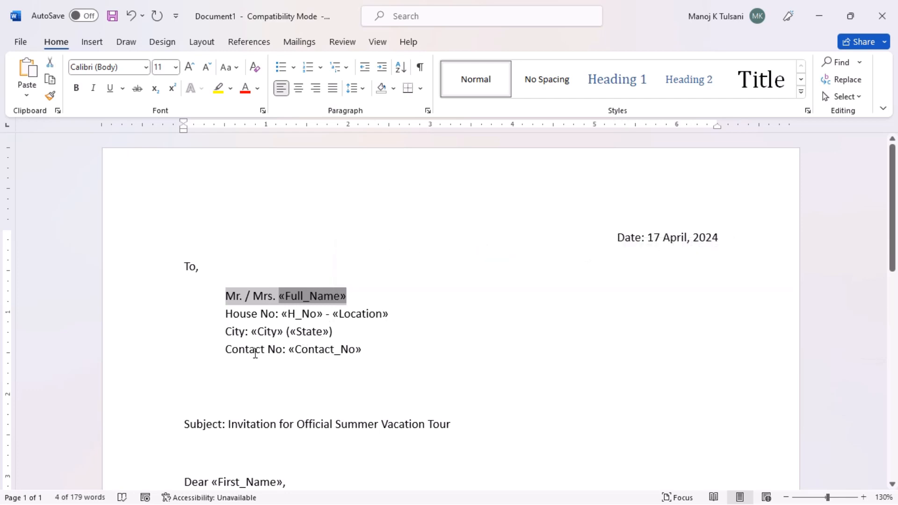
pyautogui.click(76, 88)
pyautogui.moveTo(220, 349); pyautogui.dragTo(408, 350)
pyautogui.click(77, 88)
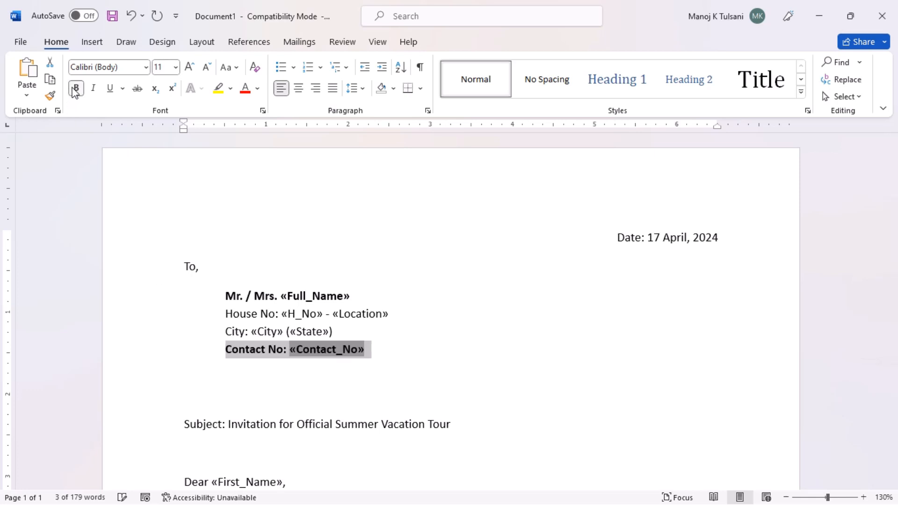
pyautogui.moveTo(183, 423); pyautogui.dragTo(227, 424)
pyautogui.click(77, 90)
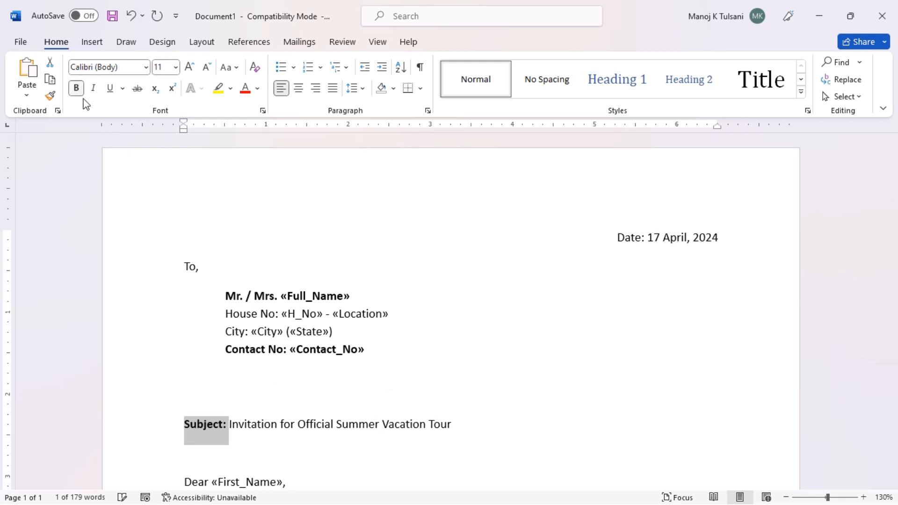
pyautogui.moveTo(619, 237); pyautogui.dragTo(718, 248)
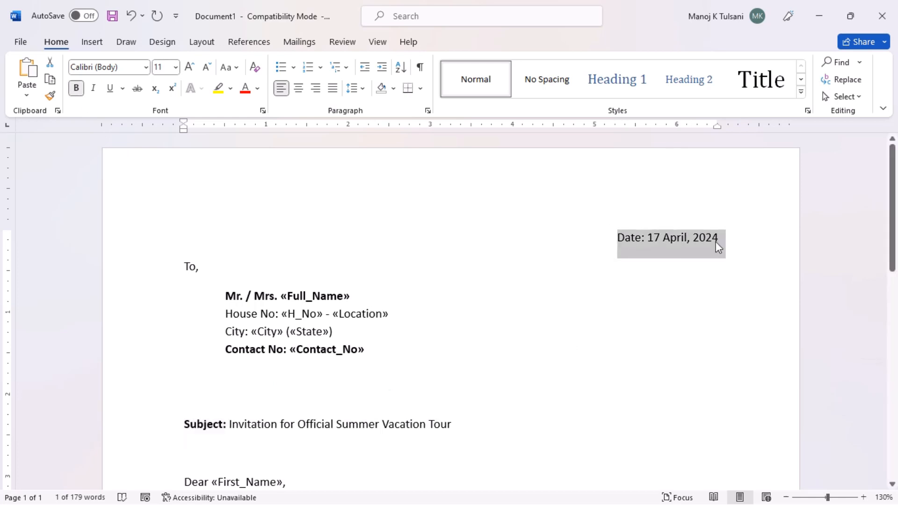
pyautogui.click(76, 88)
pyautogui.click(442, 347)
# Step: Bold the 'Dear «First_Name»,' greeting and the 'With Thanks & Regards' closing
pyautogui.scroll(-3, 441, 331)
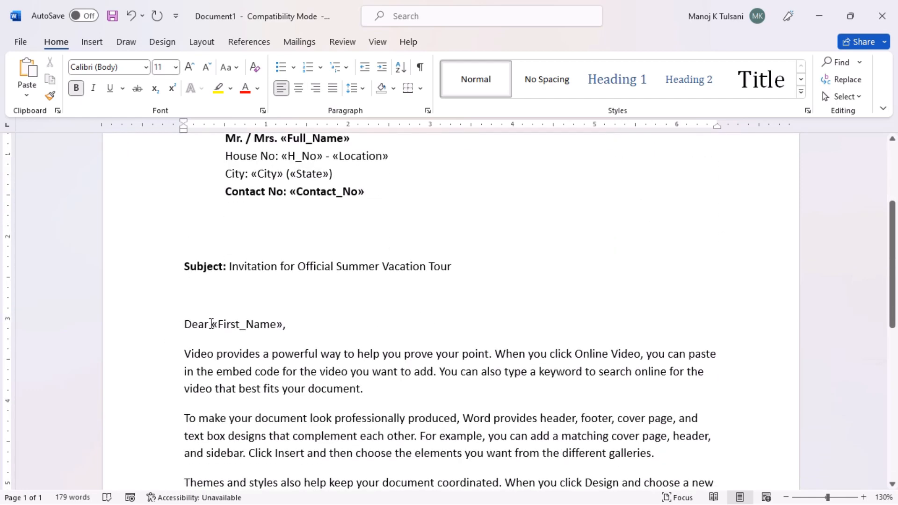
pyautogui.moveTo(211, 324); pyautogui.dragTo(294, 323)
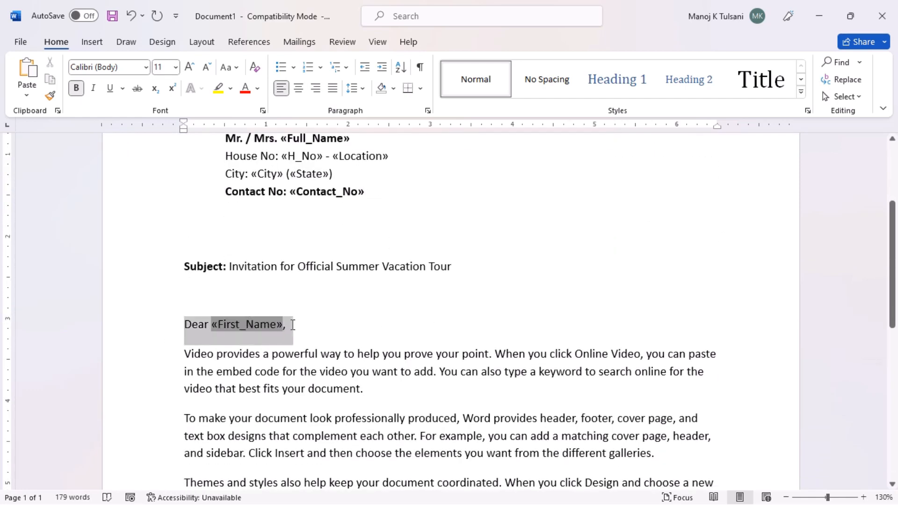
pyautogui.click(76, 88)
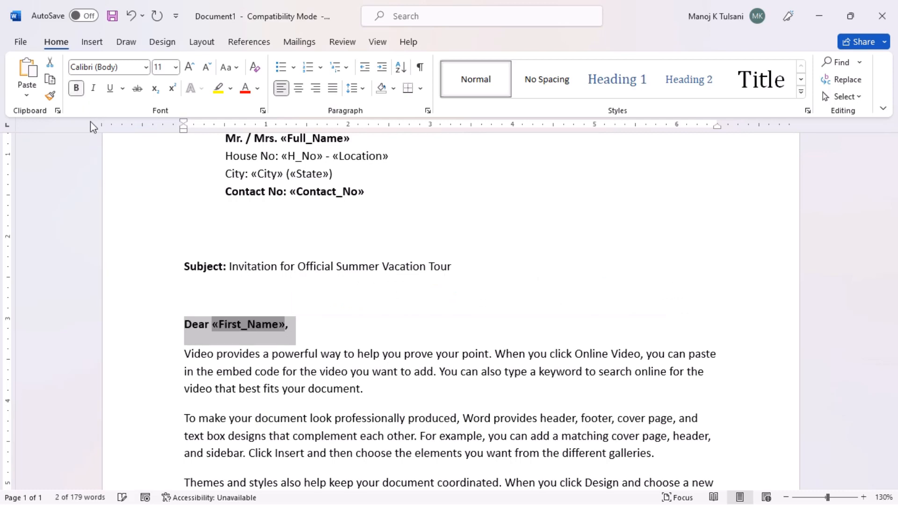
pyautogui.click(357, 418)
pyautogui.scroll(-1, 309, 366)
pyautogui.scroll(-5, 309, 367)
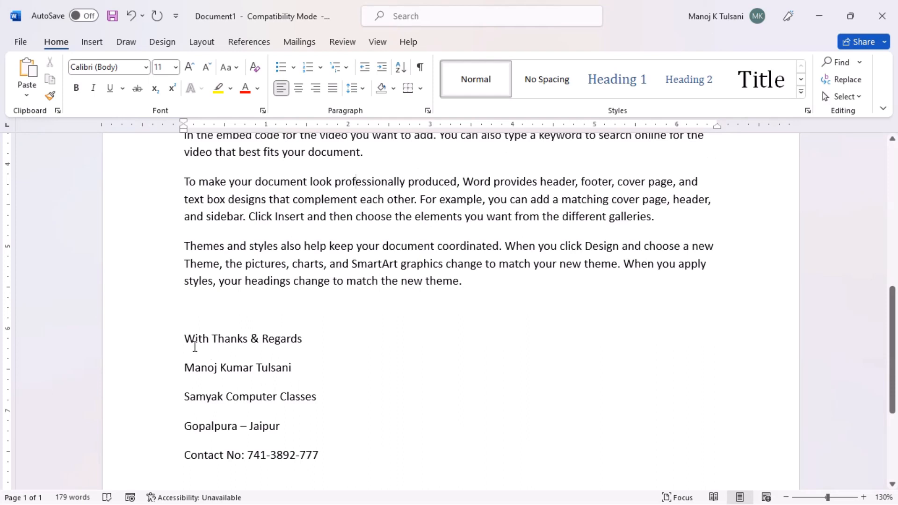
pyautogui.moveTo(188, 342); pyautogui.dragTo(309, 340)
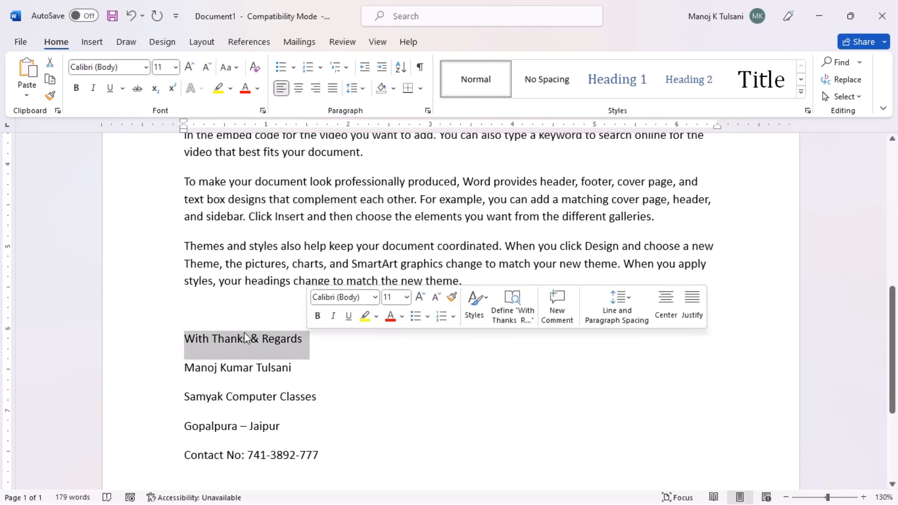
pyautogui.click(76, 88)
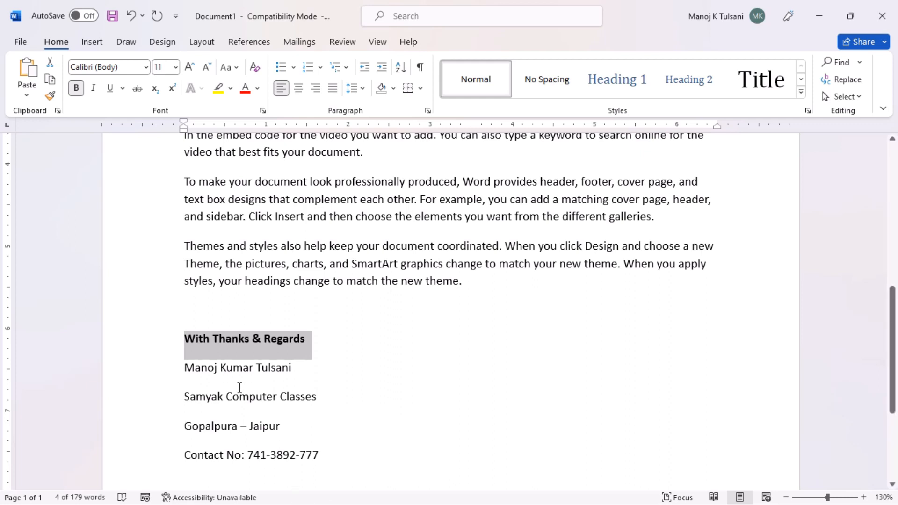
# Step: Remove the space after the four signature lines and bold the sender name and contact lines
pyautogui.moveTo(188, 371); pyautogui.dragTo(327, 470)
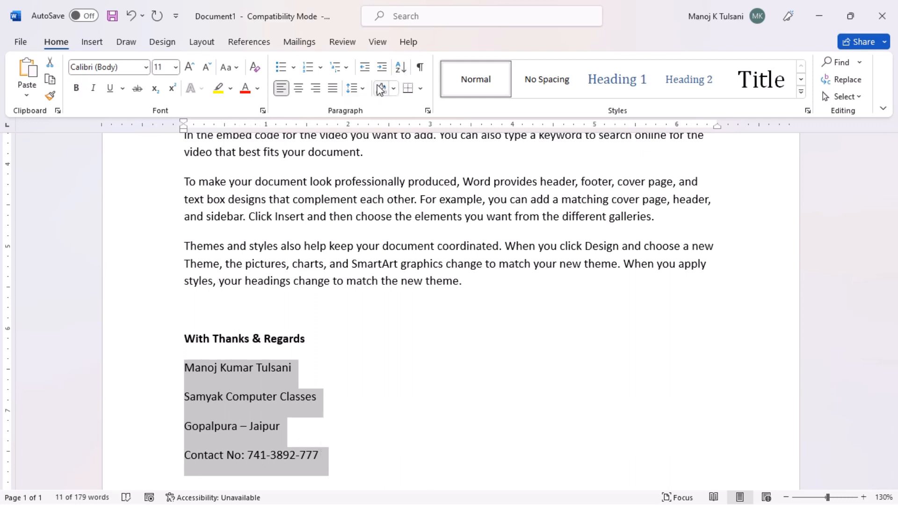
pyautogui.click(363, 90)
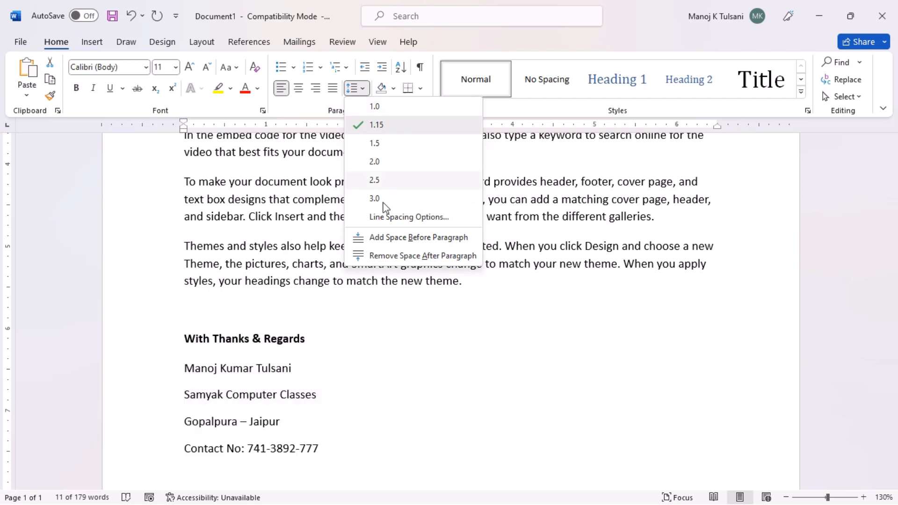
pyautogui.click(390, 257)
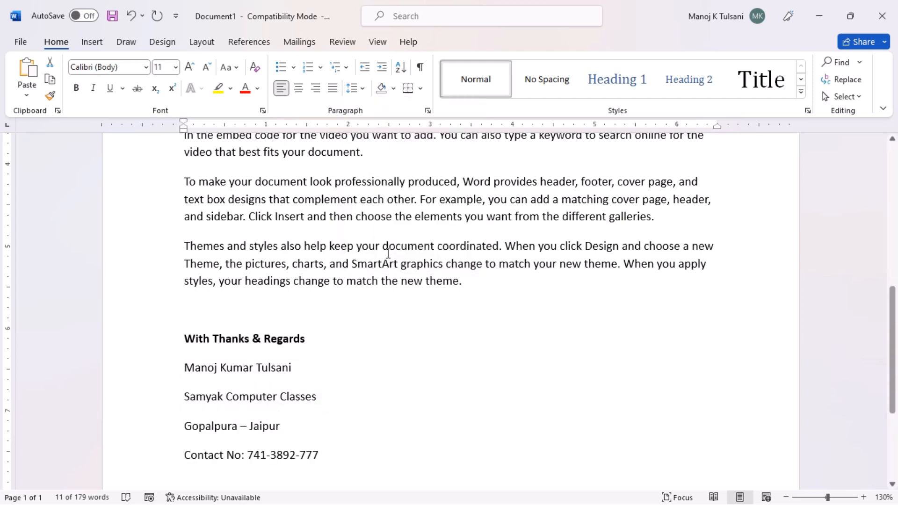
pyautogui.click(361, 417)
pyautogui.click(164, 370)
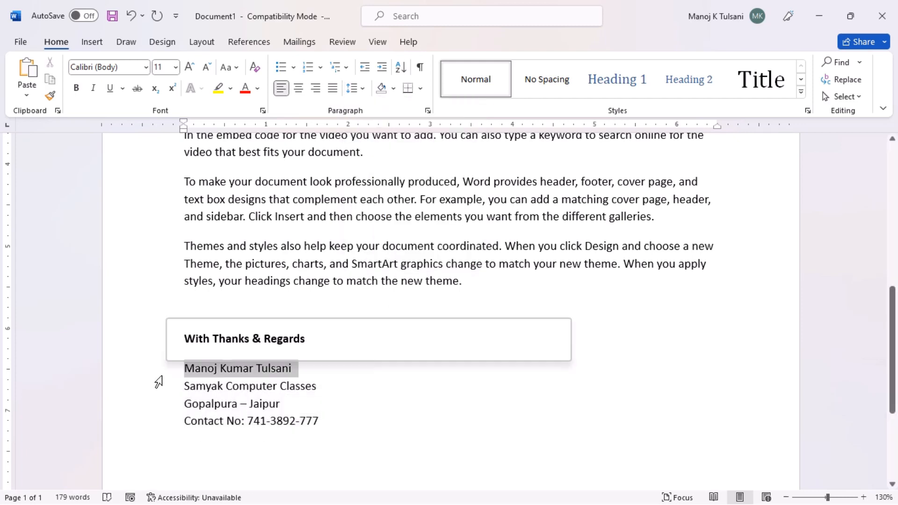
pyautogui.keyDown('ctrl'); pyautogui.click(160, 423); pyautogui.keyUp('ctrl')
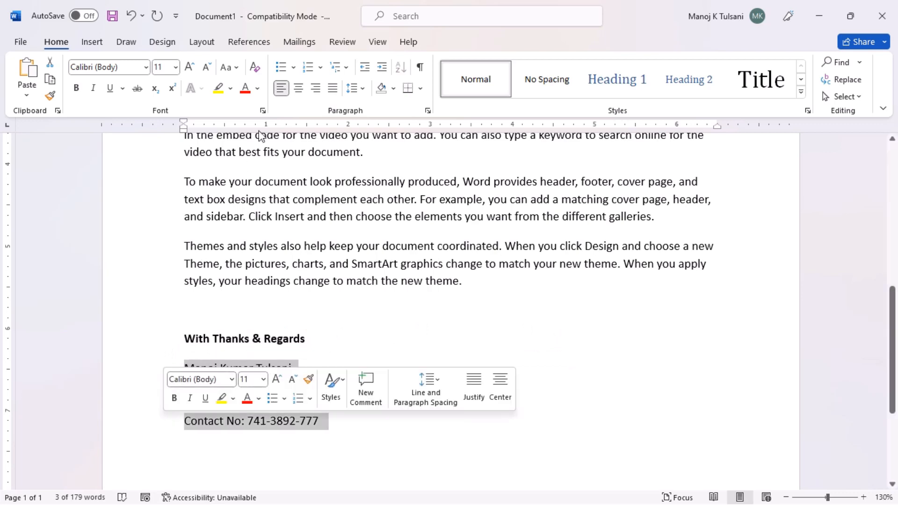
pyautogui.click(75, 89)
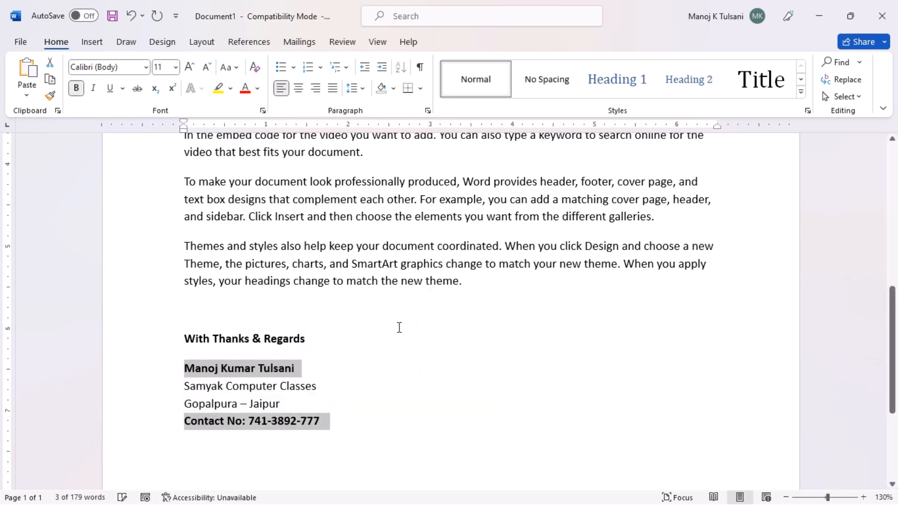
pyautogui.click(447, 352)
pyautogui.scroll(3, 501, 369)
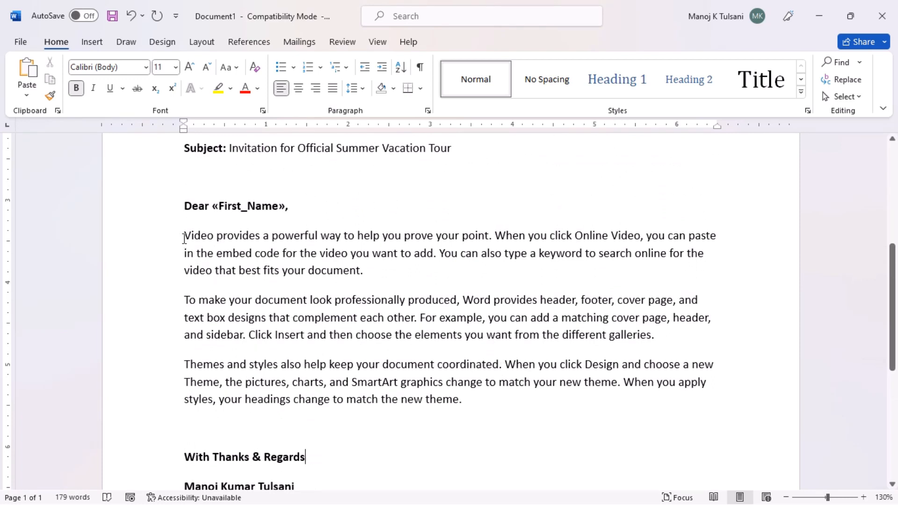
pyautogui.moveTo(184, 236); pyautogui.dragTo(574, 405)
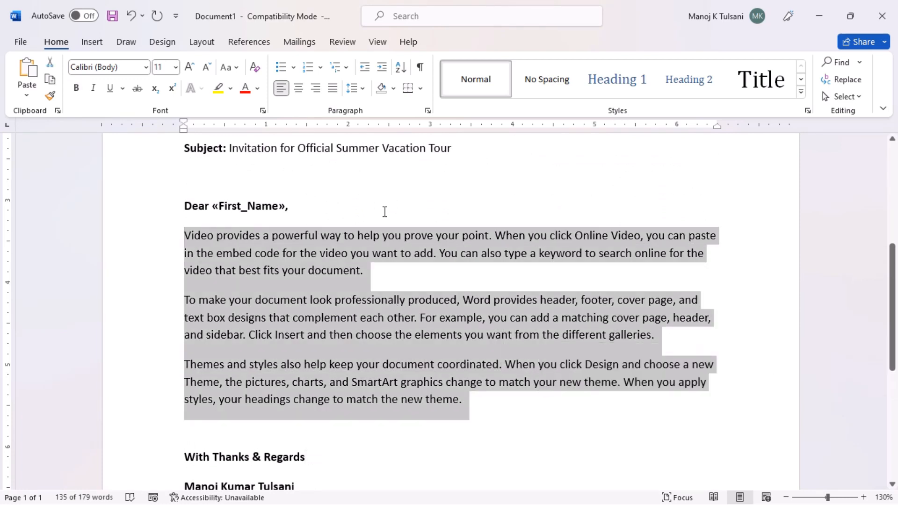
# Step: Justify the letter's three body paragraphs, then bring the Mailings commands back into view
pyautogui.click(333, 88)
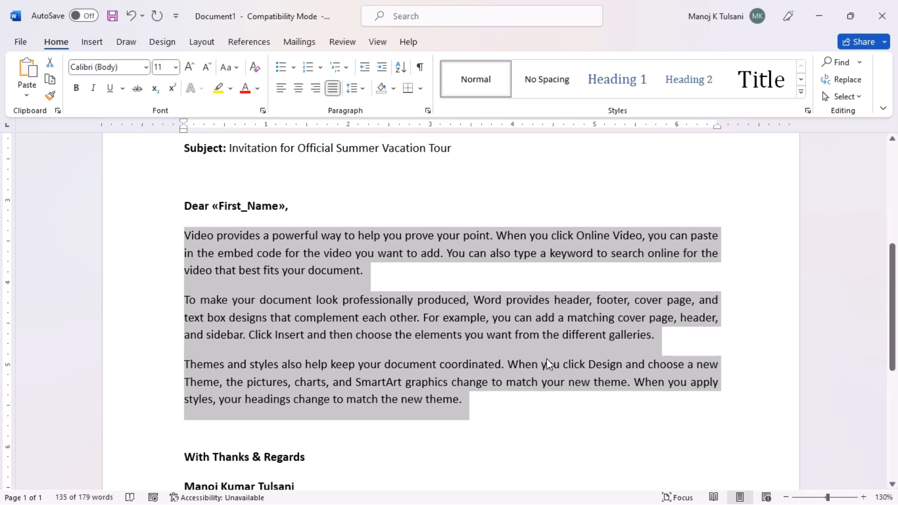
pyautogui.click(548, 403)
pyautogui.scroll(5, 547, 403)
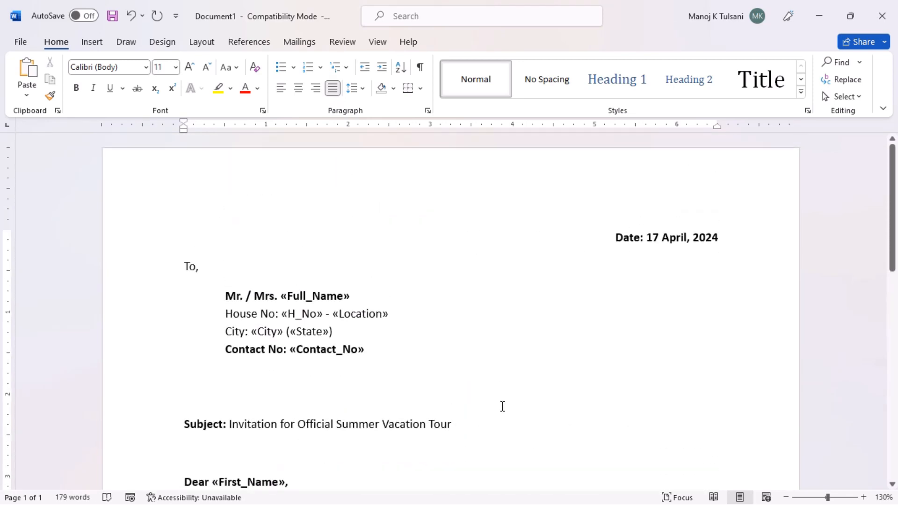
pyautogui.click(299, 42)
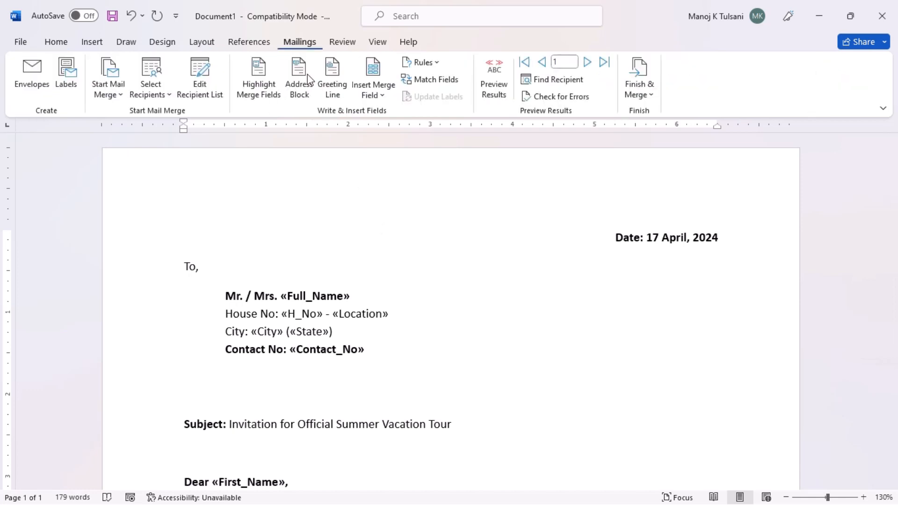
# Step: Turn on Preview Results and check the first recipient's merged name, greeting and details
pyautogui.click(495, 87)
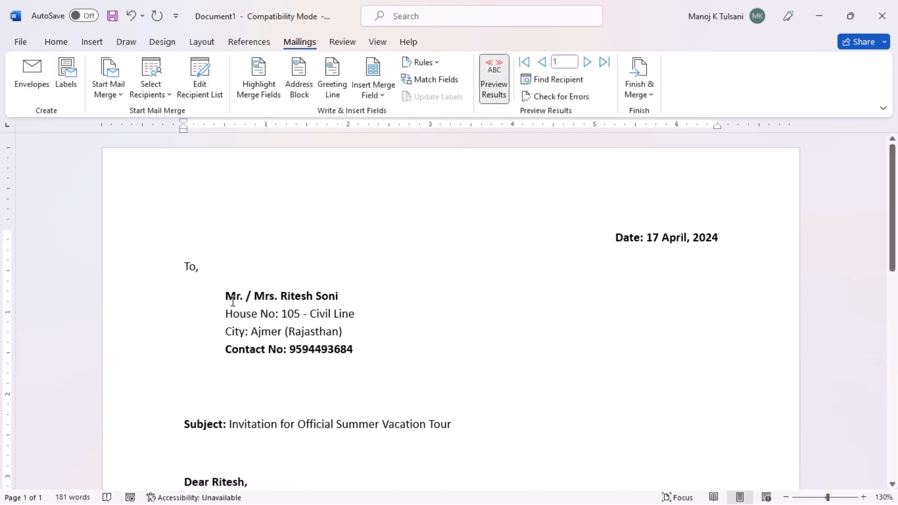
pyautogui.tripleClick(260, 300)
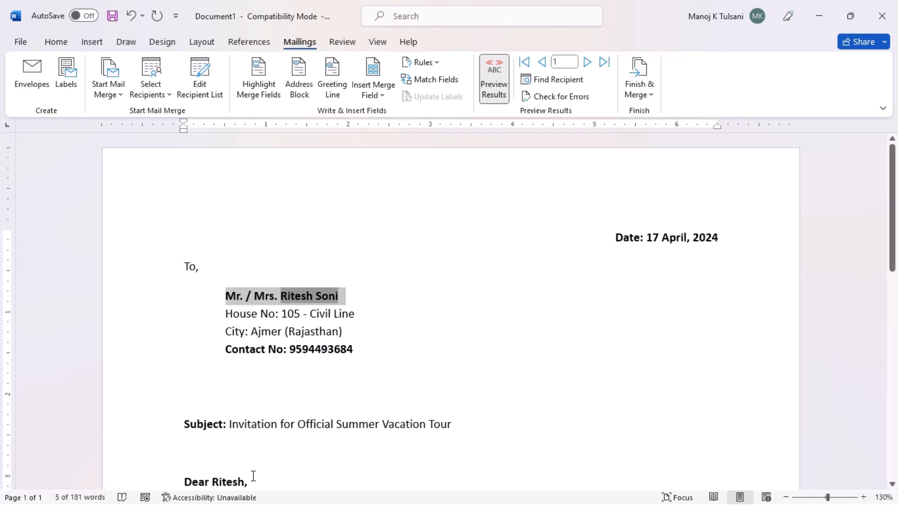
pyautogui.scroll(-3, 327, 405)
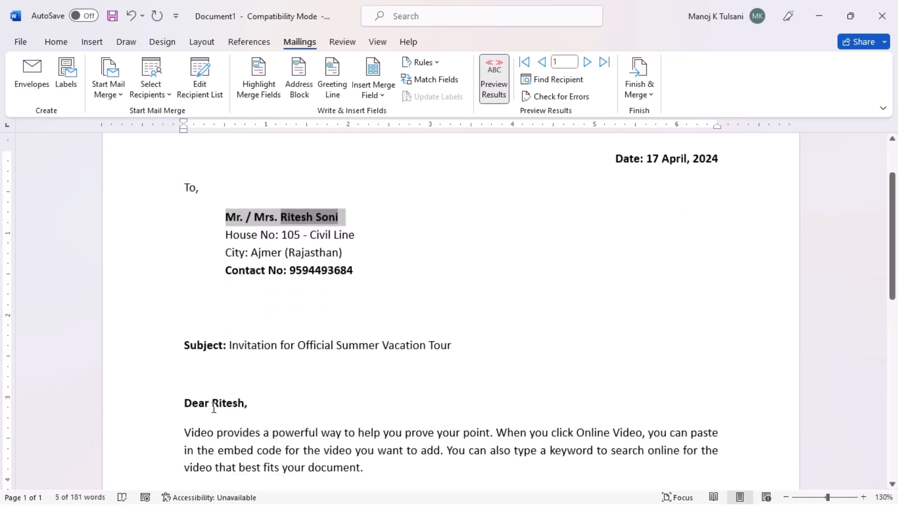
pyautogui.moveTo(214, 408); pyautogui.dragTo(255, 401)
pyautogui.click(386, 412)
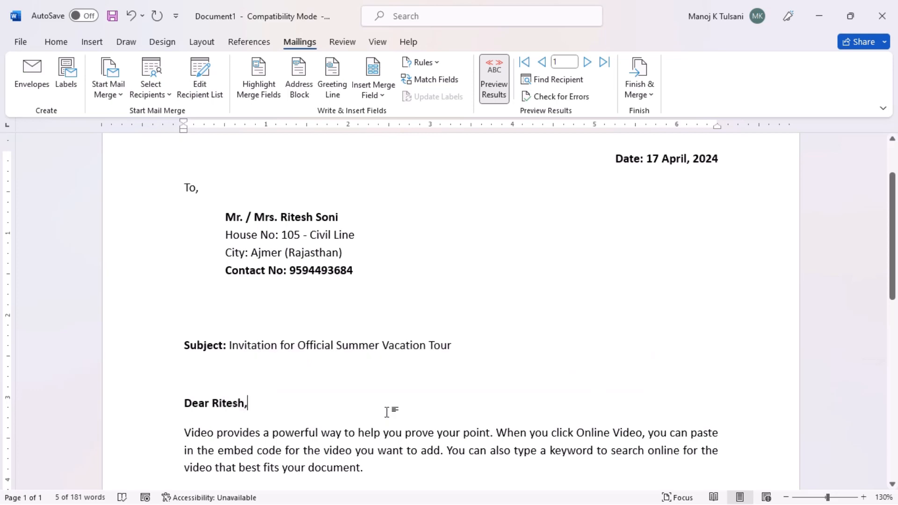
pyautogui.scroll(-15, 389, 400)
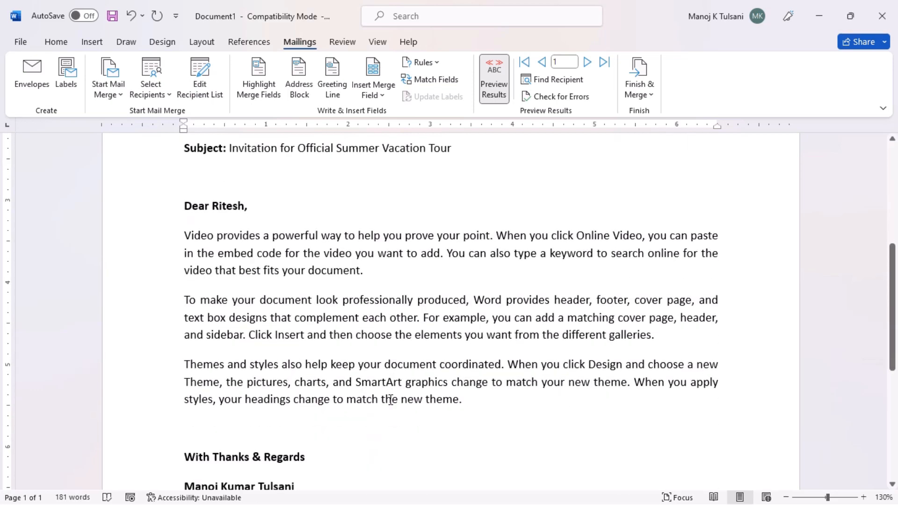
pyautogui.scroll(10, 391, 400)
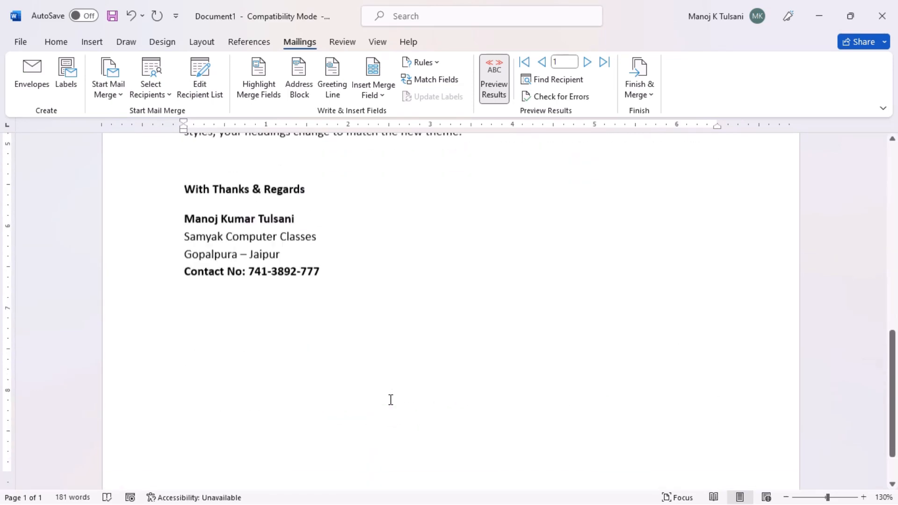
pyautogui.scroll(3, 390, 400)
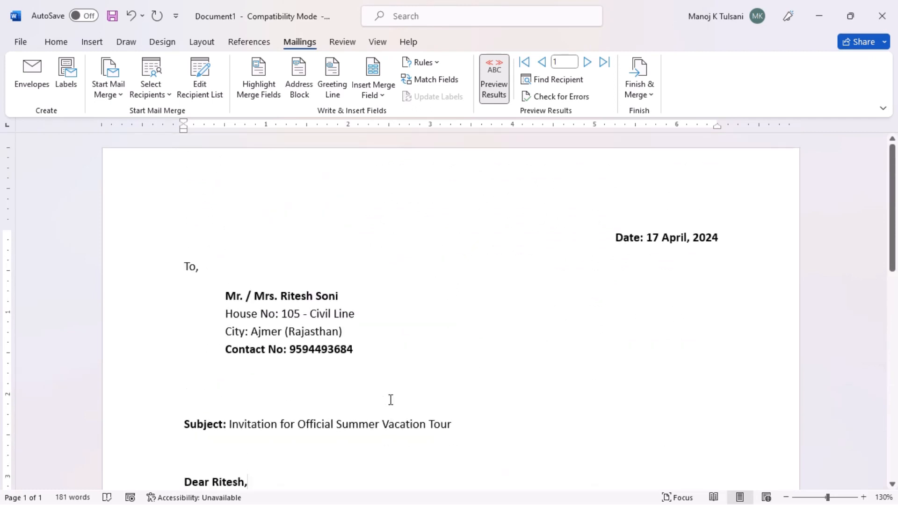
# Step: Preview the next four recipients' letters, return to the first record, and show «Full_Name»-style merge fields again
pyautogui.click(587, 63)
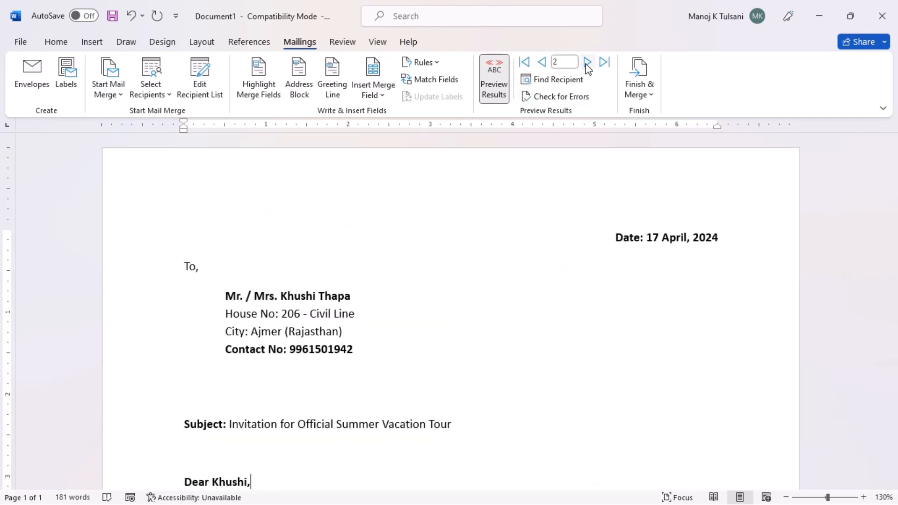
pyautogui.click(588, 63)
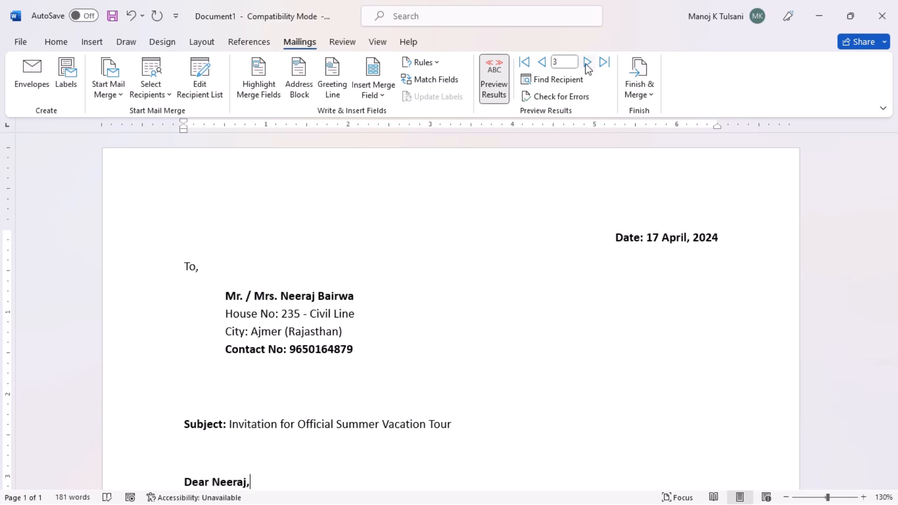
pyautogui.click(587, 62)
pyautogui.click(588, 63)
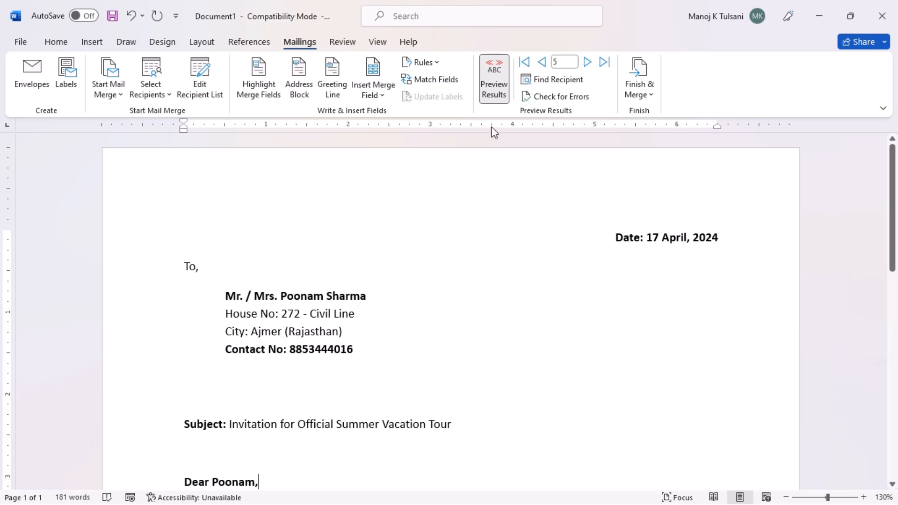
pyautogui.click(523, 69)
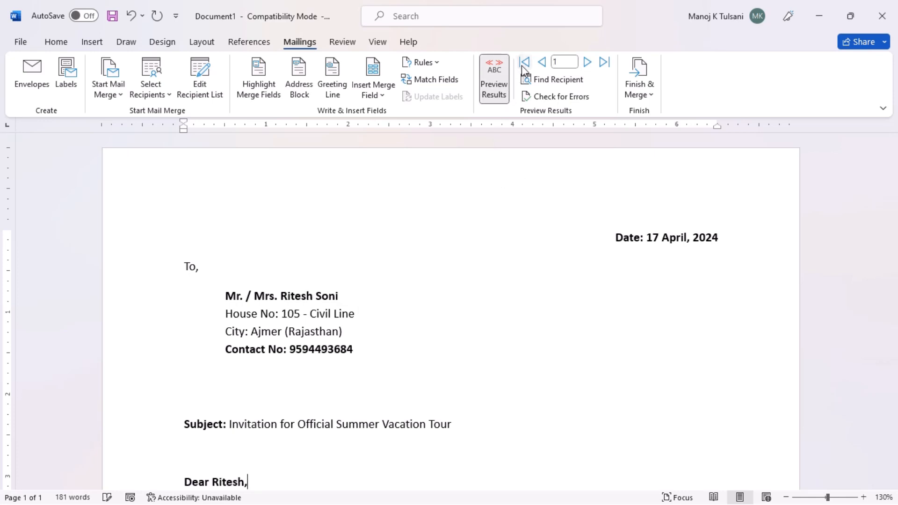
pyautogui.click(500, 100)
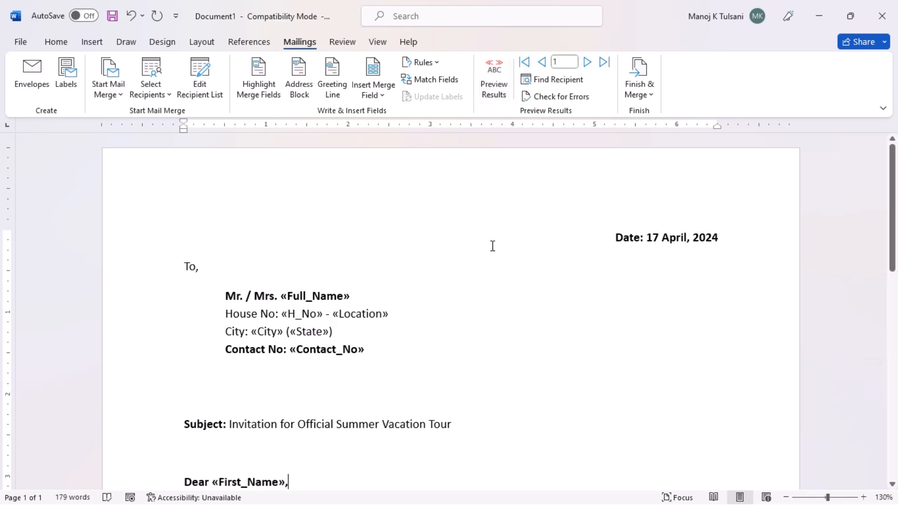
pyautogui.scroll(-3, 494, 247)
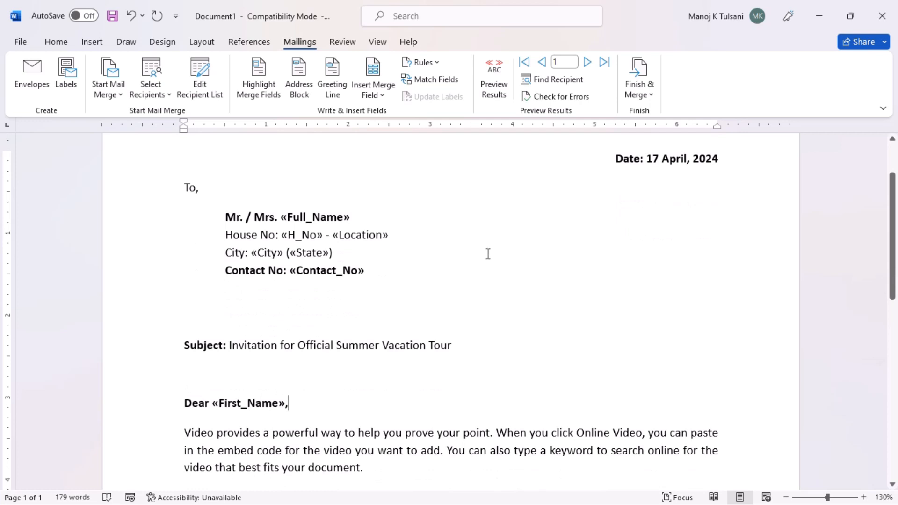
# Step: Merge all records into a new document via Finish & Merge > Edit Individual Documents
pyautogui.click(647, 96)
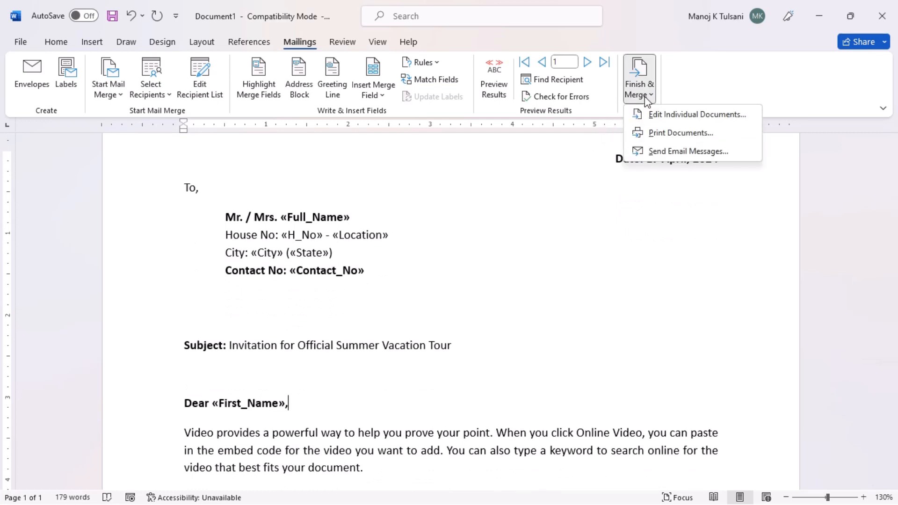
pyautogui.click(673, 117)
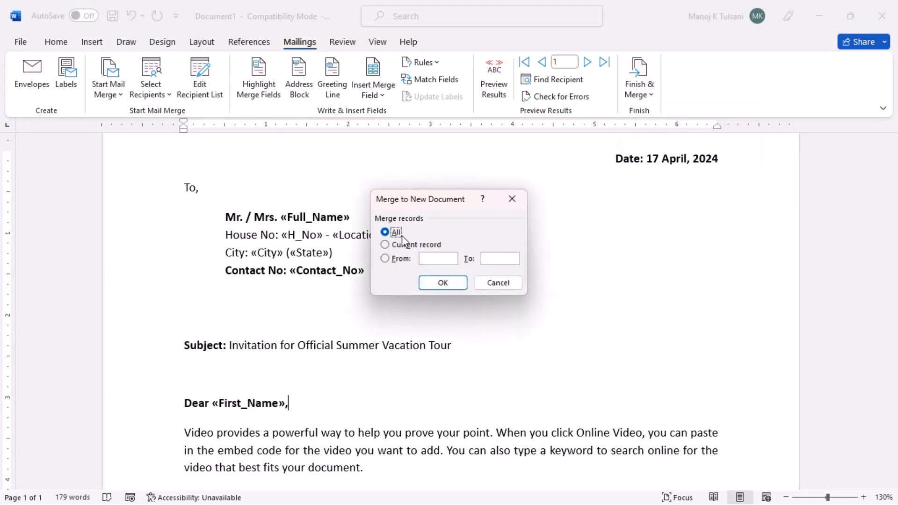
pyautogui.click(450, 284)
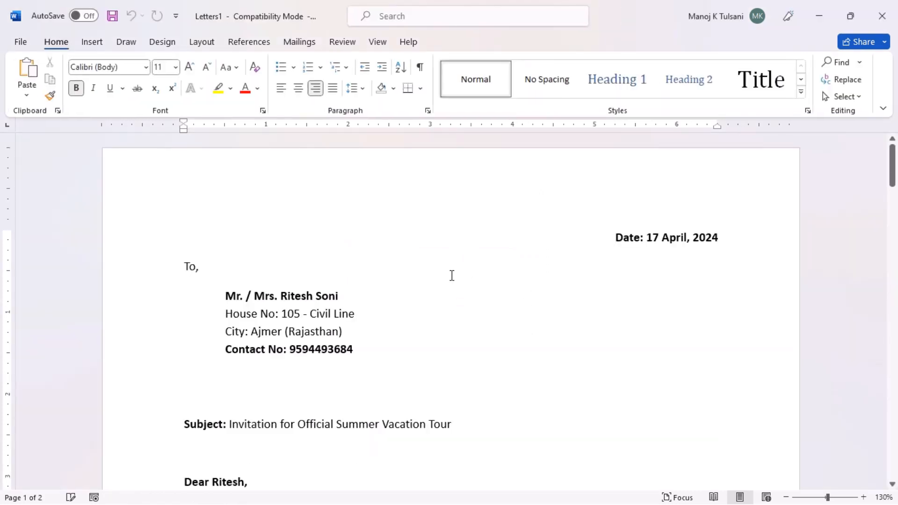
pyautogui.scroll(-2, 452, 276)
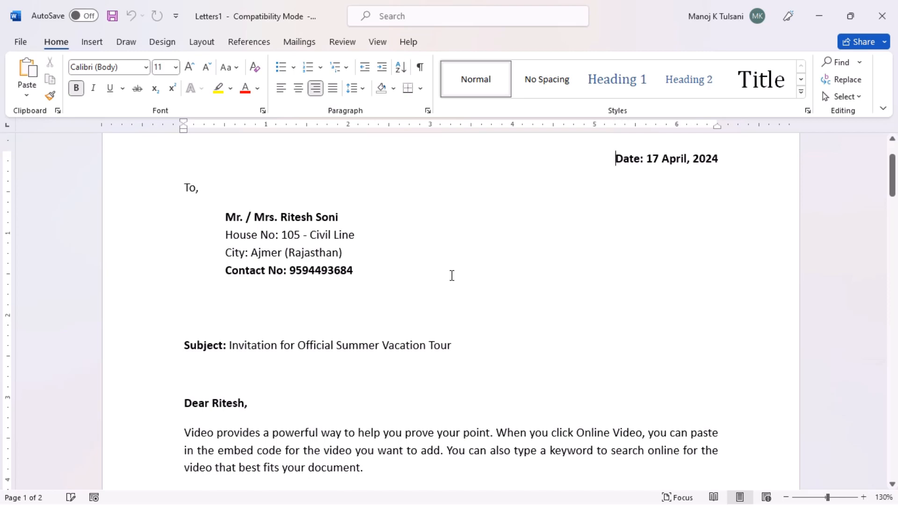
pyautogui.scroll(-12, 452, 276)
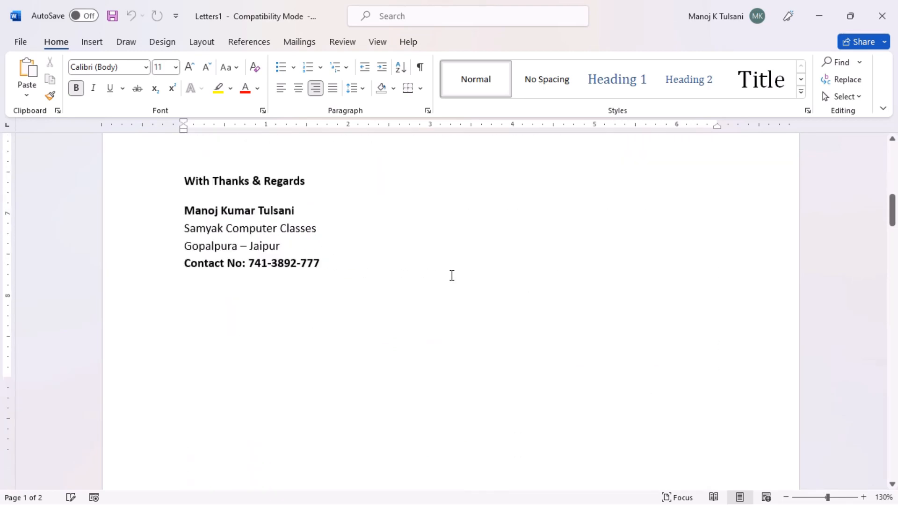
pyautogui.scroll(-14, 452, 276)
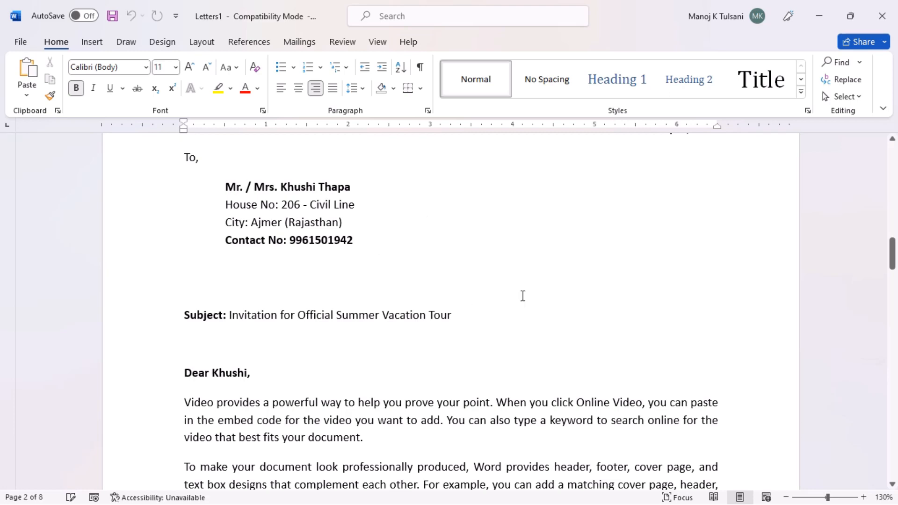
pyautogui.scroll(-12, 516, 302)
pyautogui.scroll(-10, 523, 295)
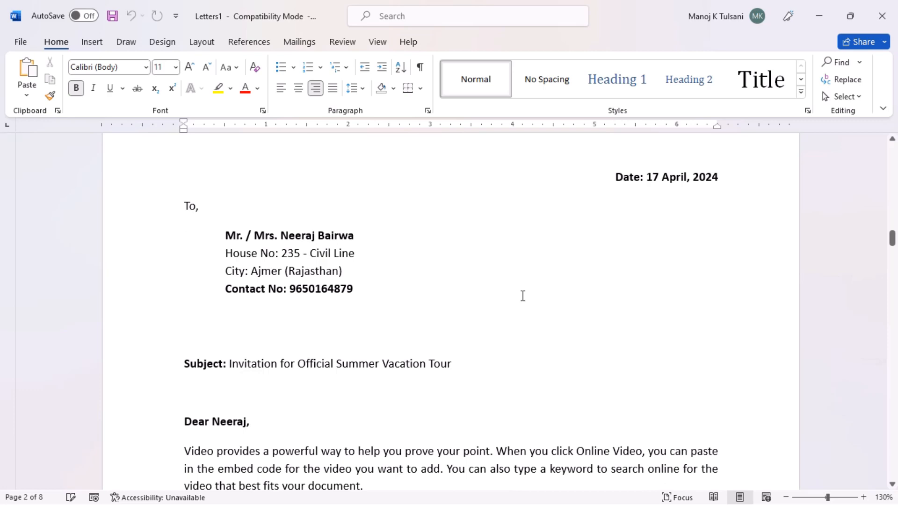
pyautogui.scroll(-10, 523, 296)
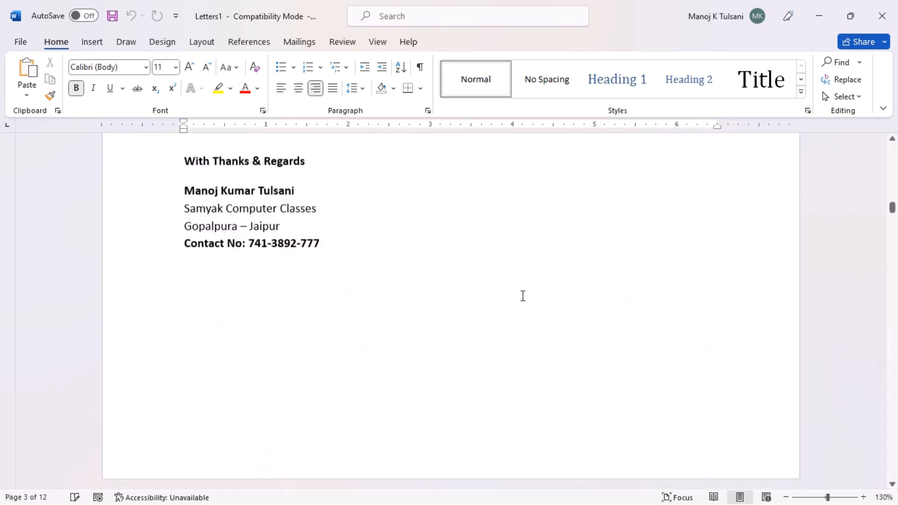
pyautogui.scroll(-10, 523, 296)
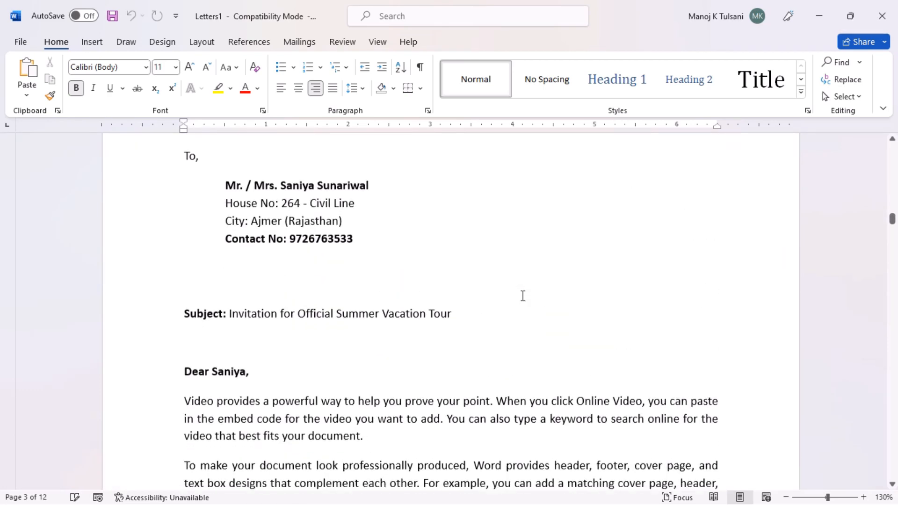
pyautogui.scroll(1, 523, 295)
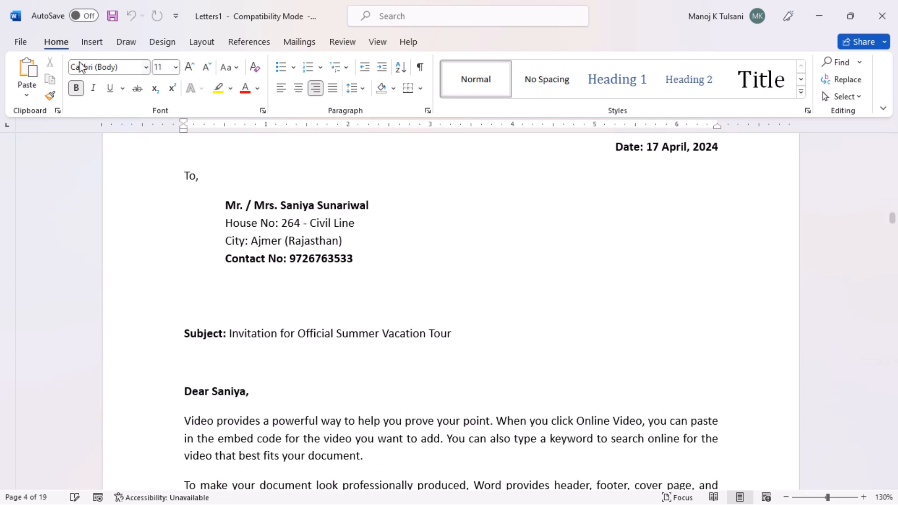
# Step: Save the merged letters to the Desktop as 'Invitation Letter.pdf' with PDF file type
pyautogui.click(22, 46)
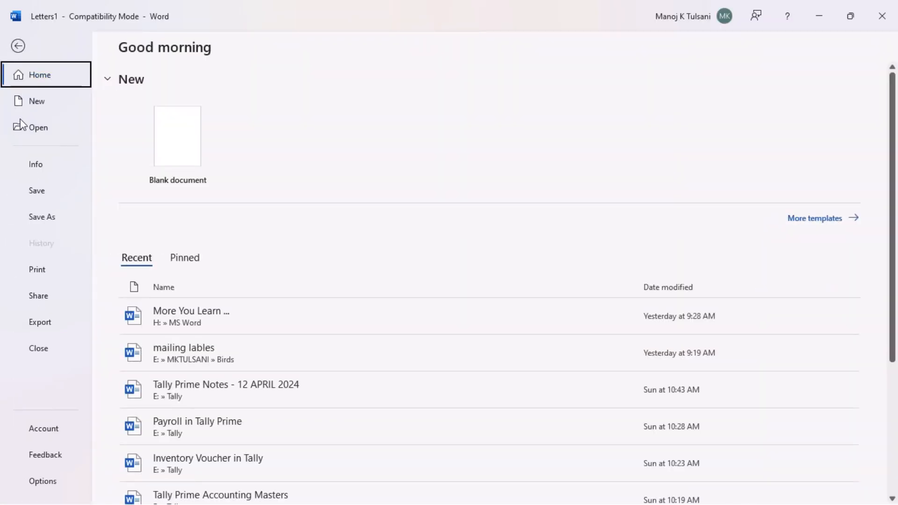
pyautogui.click(45, 218)
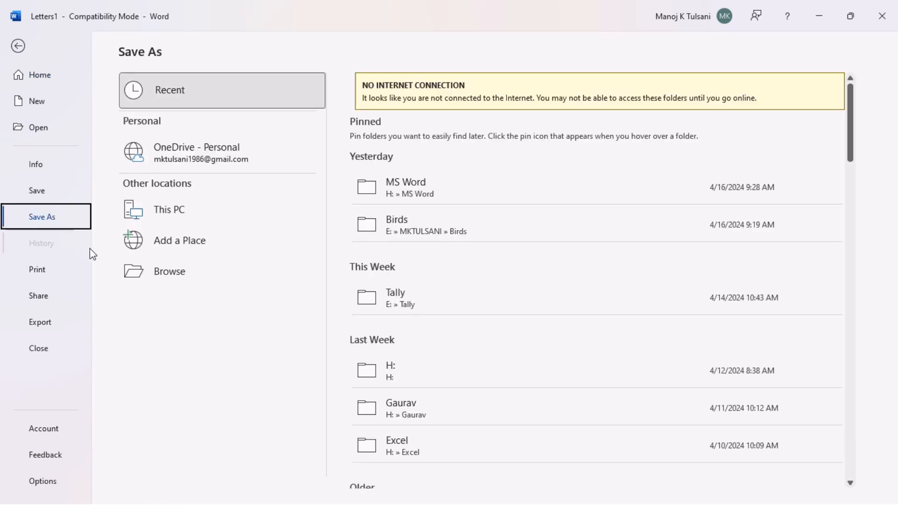
pyautogui.click(155, 280)
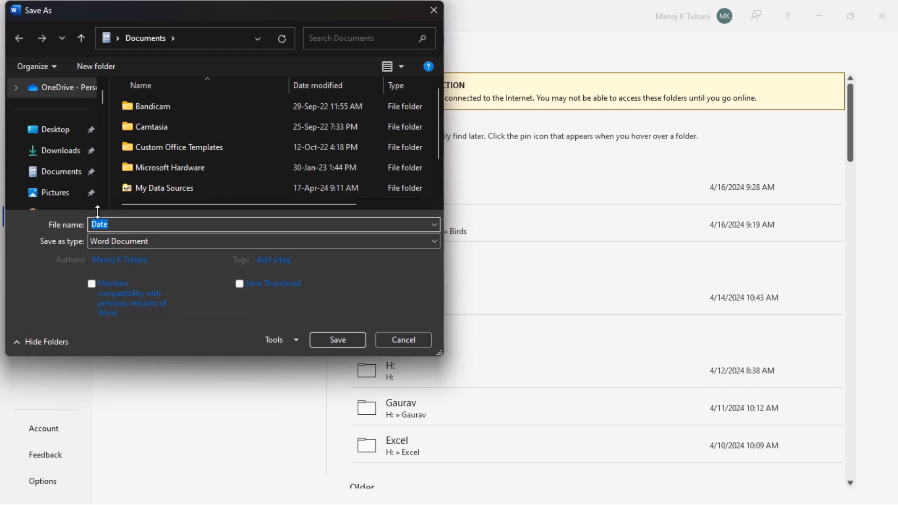
pyautogui.click(61, 136)
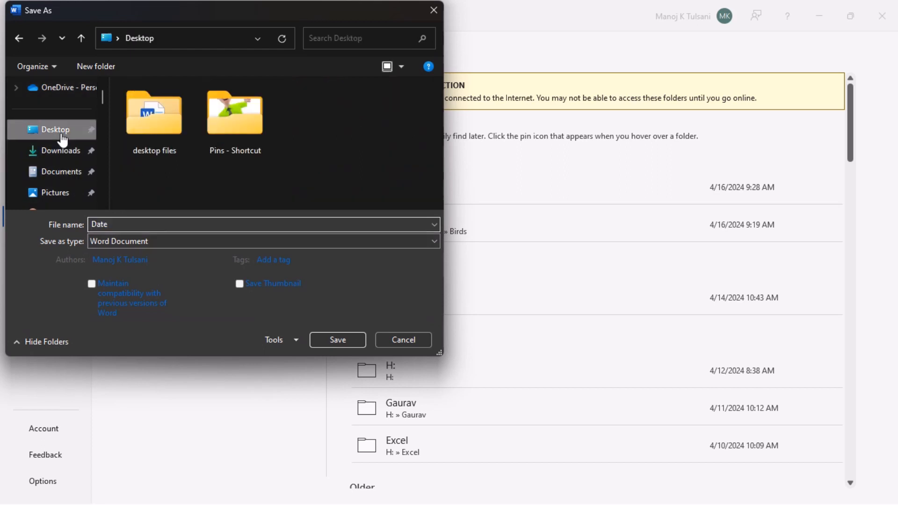
pyautogui.doubleClick(115, 229)
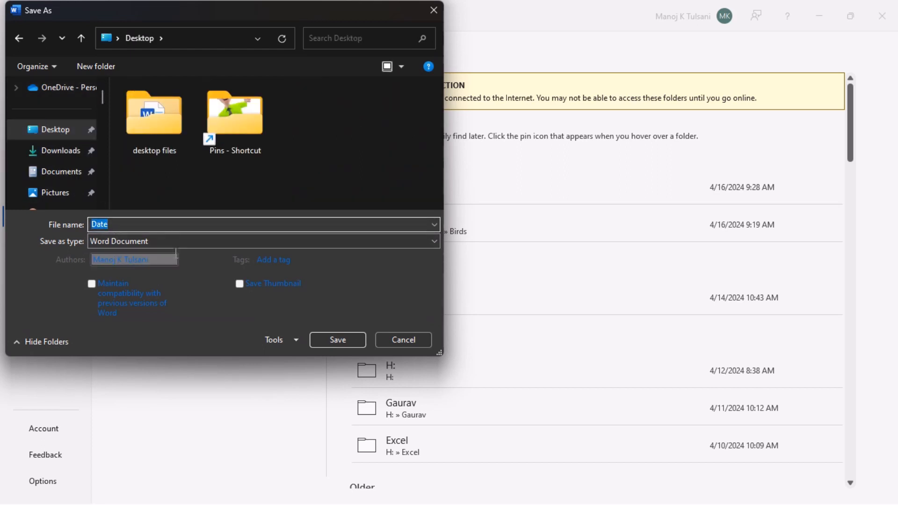
pyautogui.write('Invitation Letter')
pyautogui.click(122, 245)
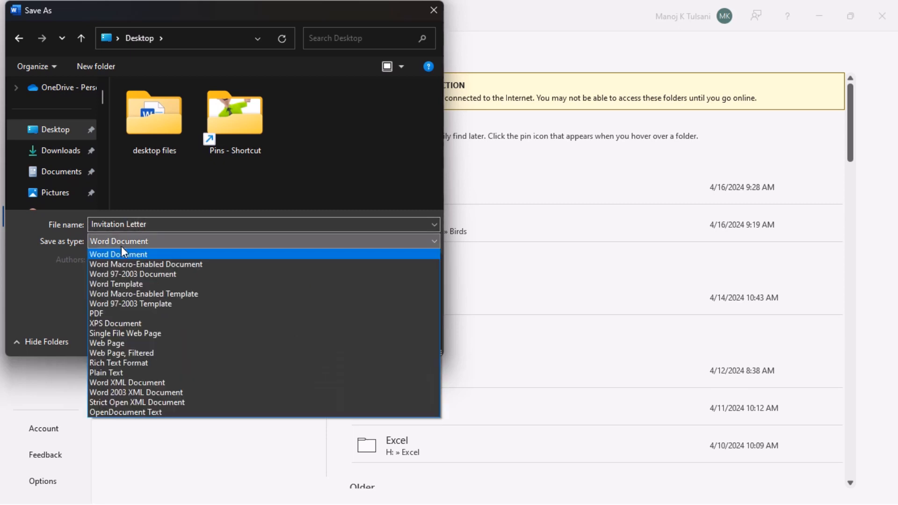
pyautogui.click(105, 313)
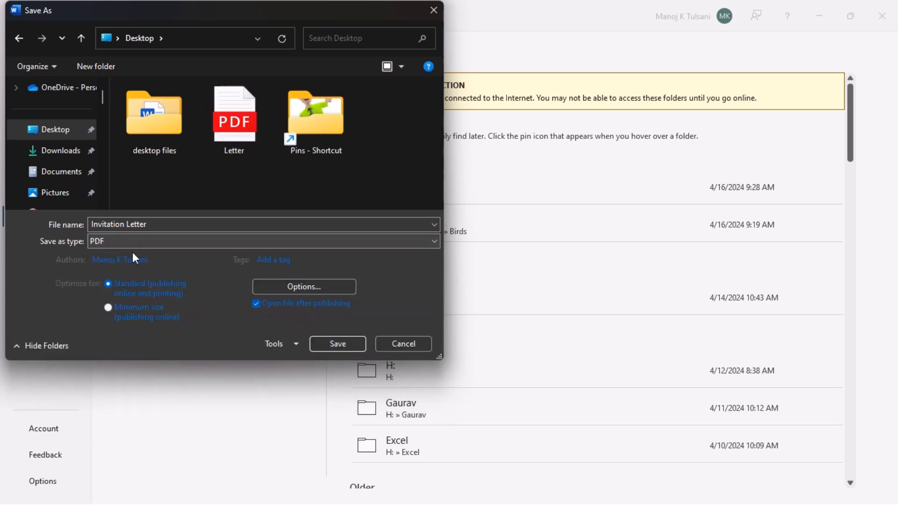
pyautogui.click(344, 349)
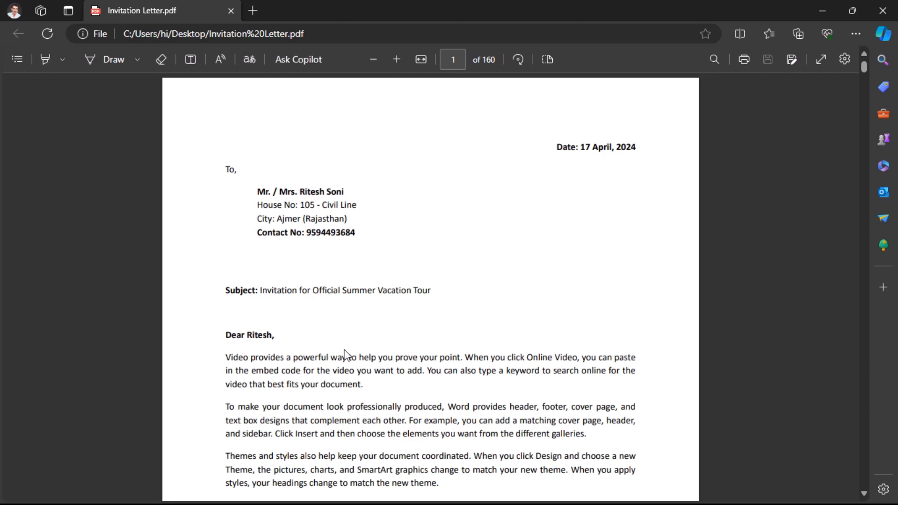
pyautogui.scroll(-15, 345, 355)
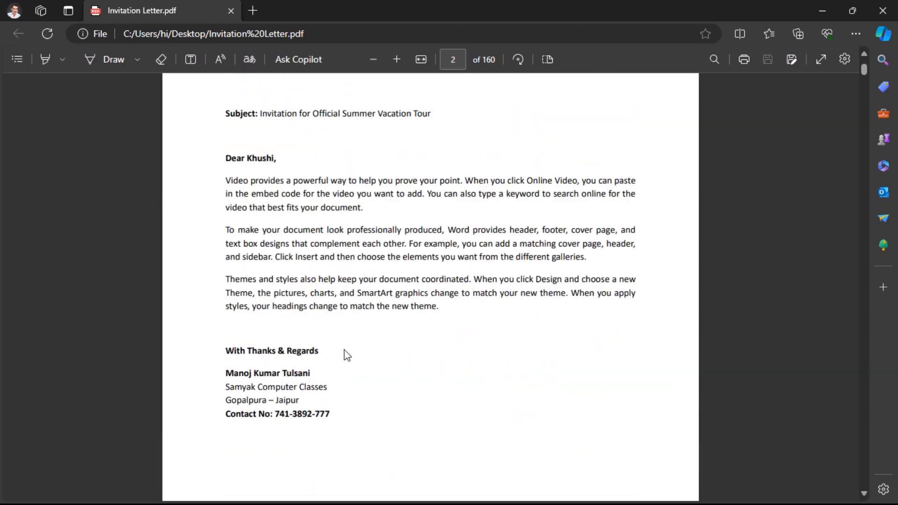
pyautogui.scroll(-15, 347, 356)
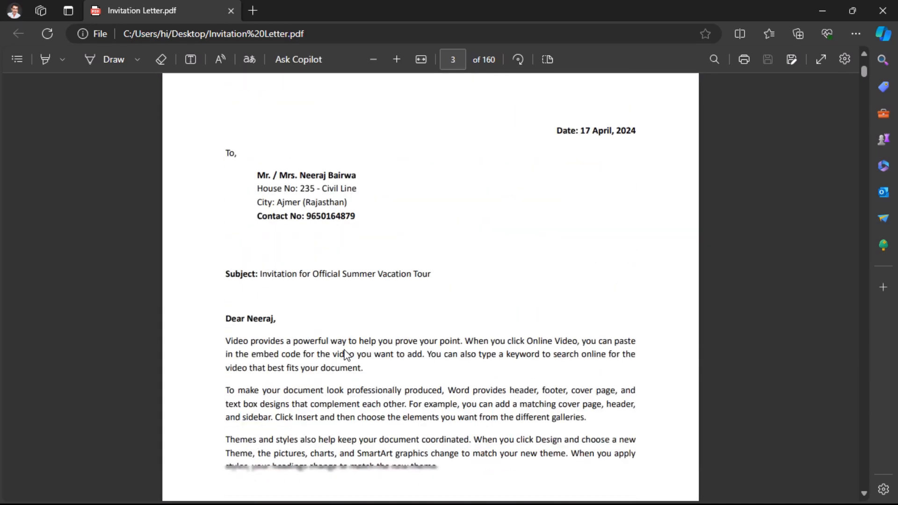
pyautogui.scroll(-8, 347, 356)
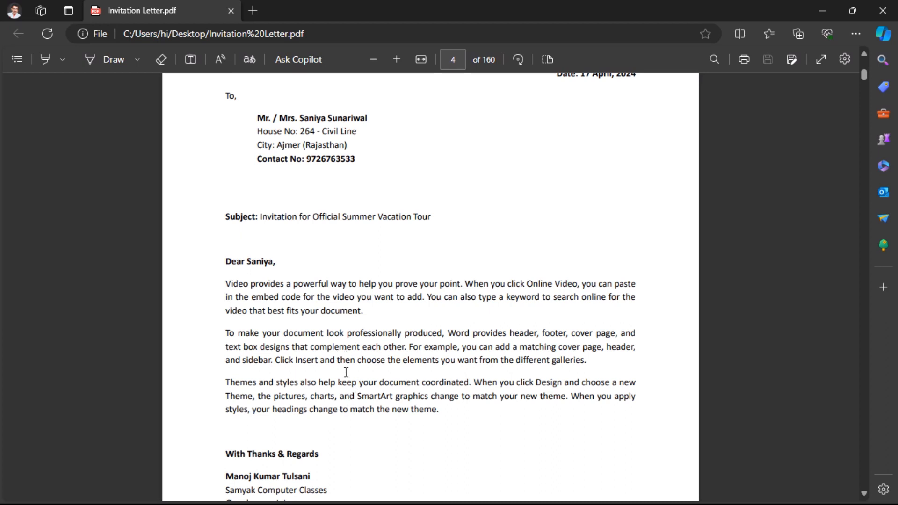
pyautogui.moveTo(395, 3)
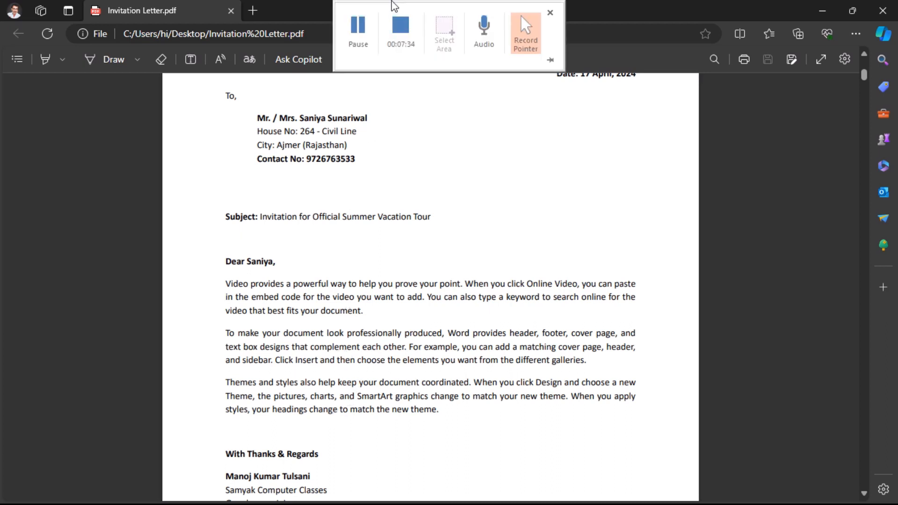